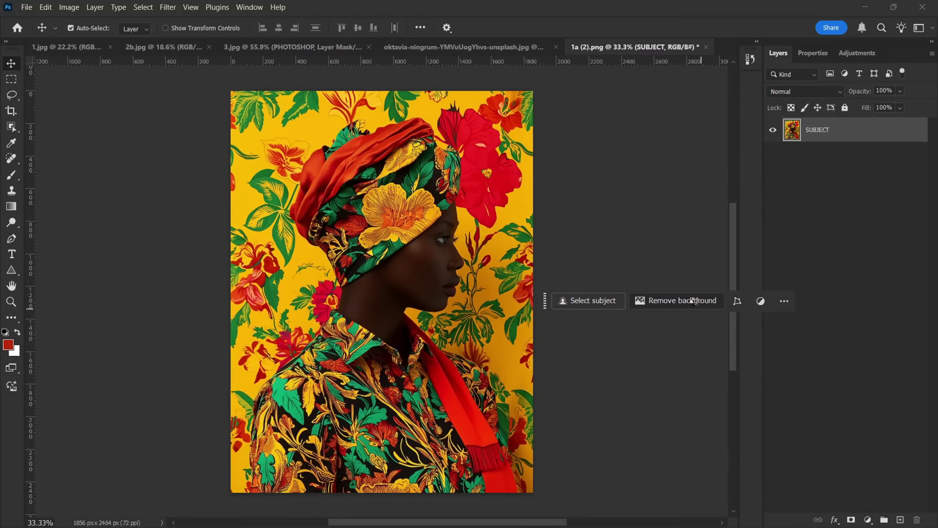
Run Remove background on the floral portrait to cut the woman out
left_click(694, 300)
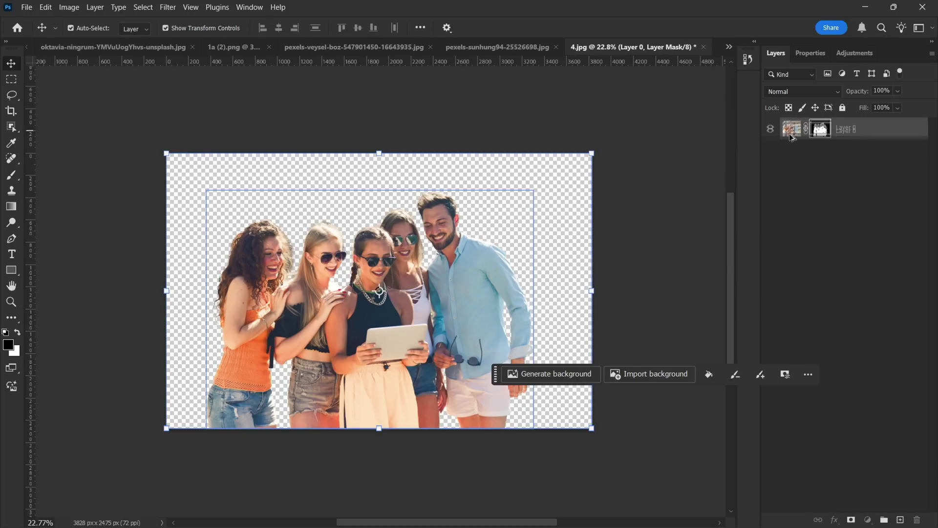
Duplicate the masked friends cutout layer, then scroll around the student group photo
left_click_drag(817, 128, 813, 147)
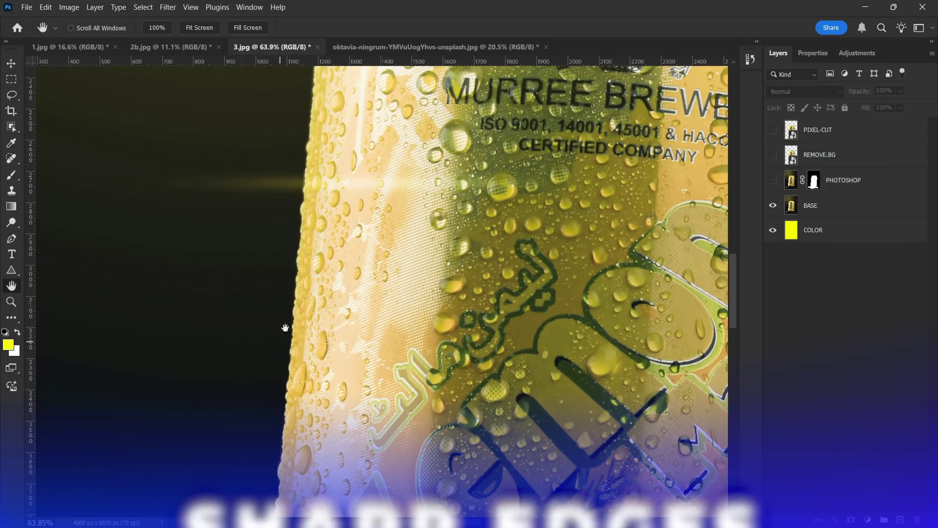
scroll(354, 245, "down", 3)
scroll(355, 411, "down", 3)
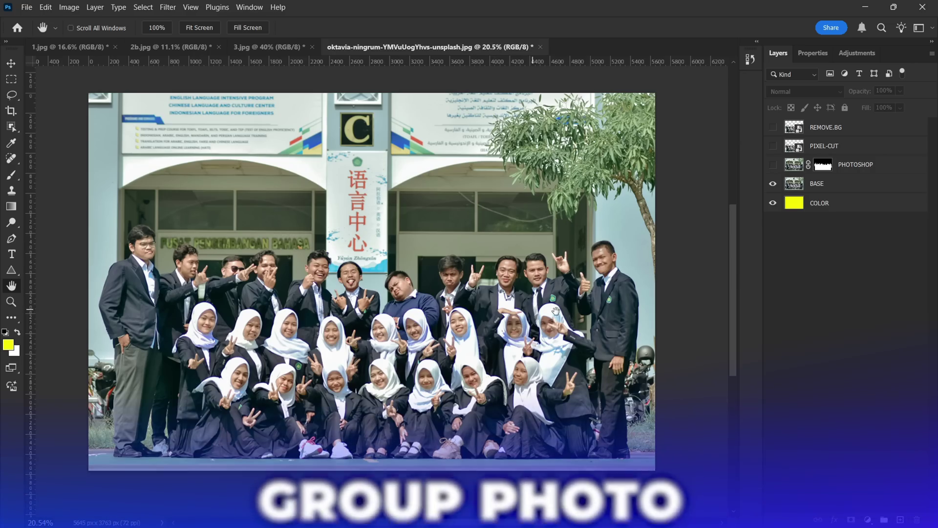
scroll(558, 311, "down", 2)
scroll(558, 311, "right", 1)
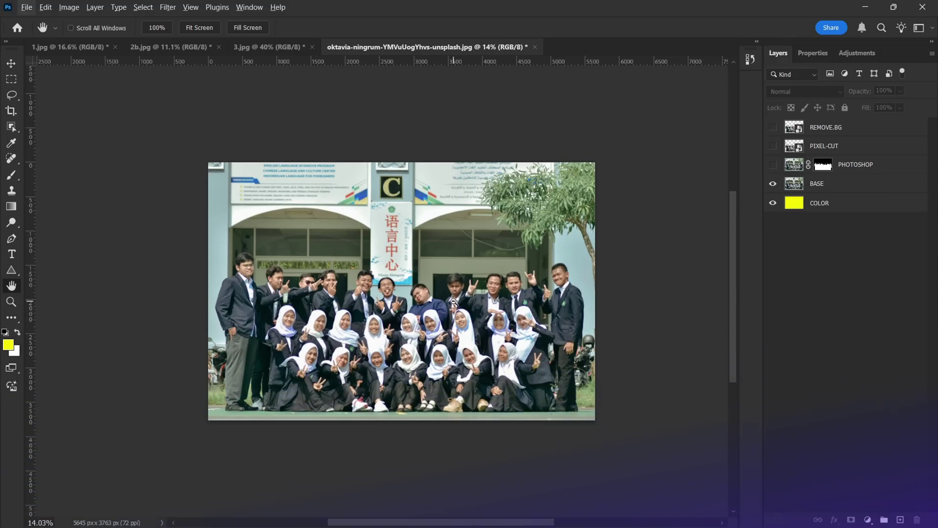
scroll(454, 302, "up", 2)
scroll(454, 302, "up", 2)
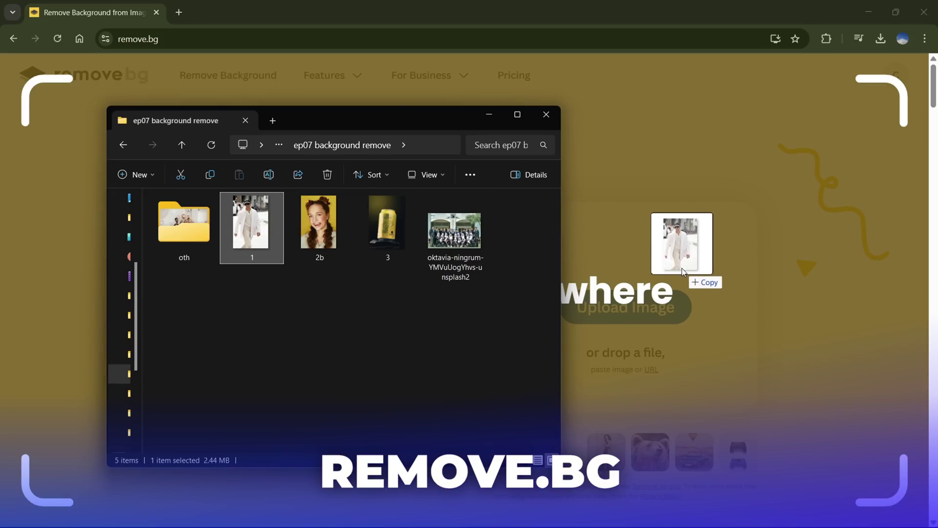
Upload the man-in-white photo to remove.bg and zoom in on the cutout
left_click_drag(328, 256, 682, 271)
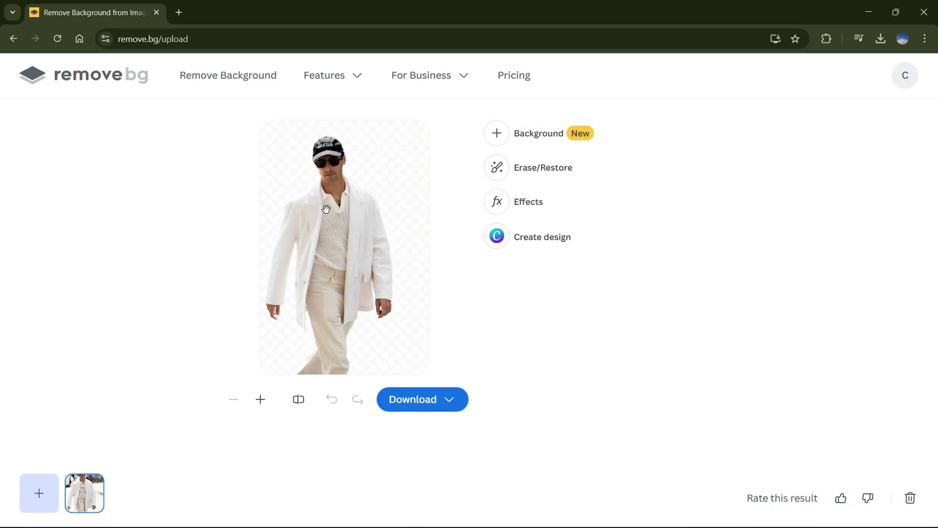
left_click(260, 400)
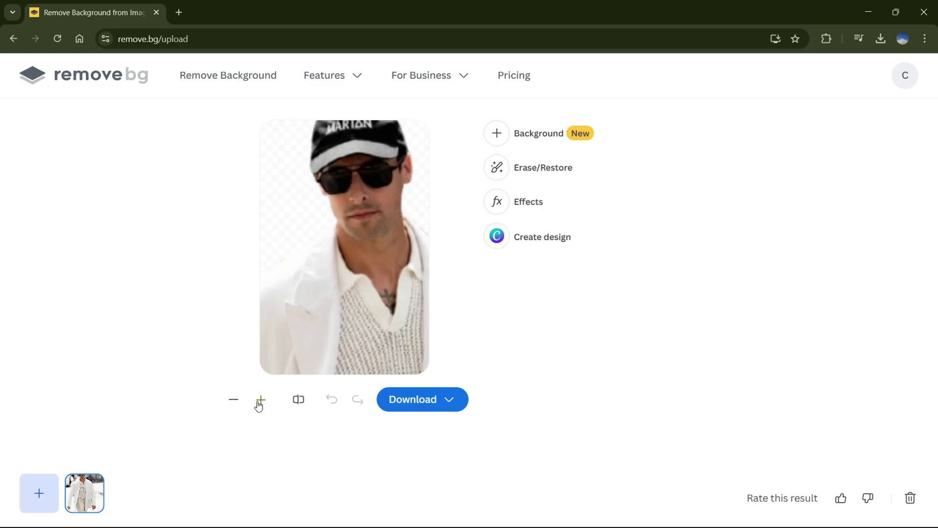
left_click_drag(371, 240, 354, 283)
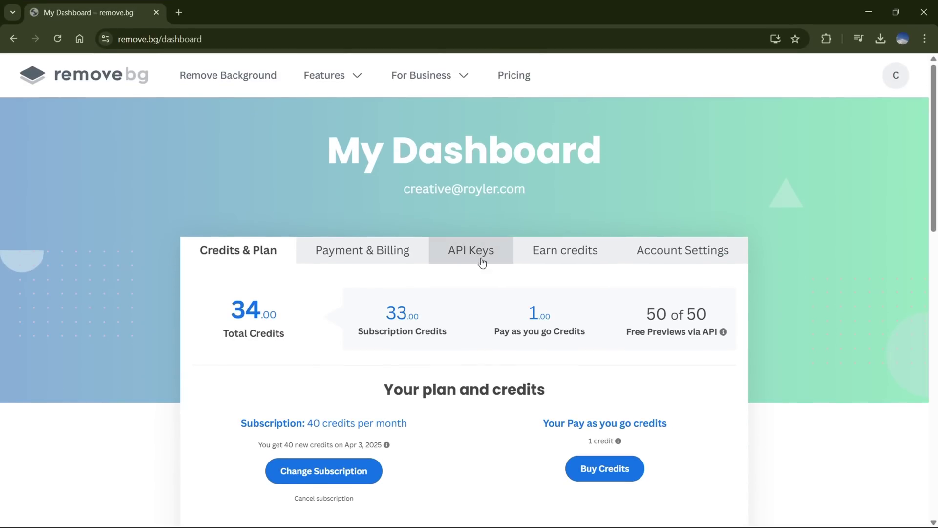
scroll(440, 273, "down", 3)
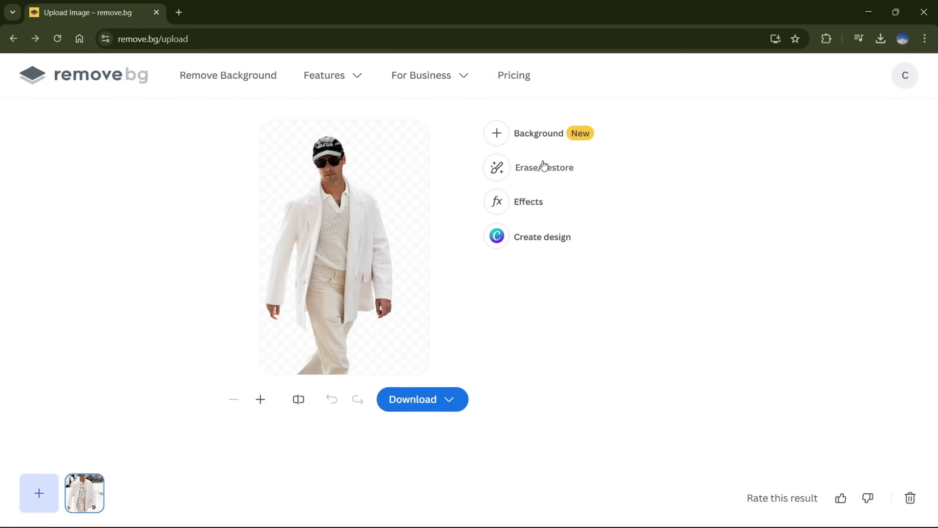
Add background blur and a shadow with raised opacity in remove.bg's Effects
left_click(560, 169)
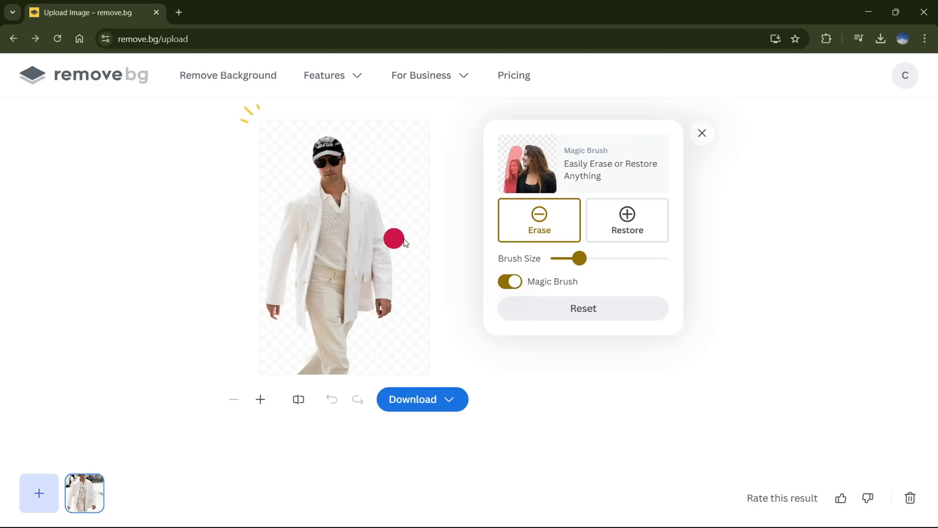
key("Escape")
left_click(538, 201)
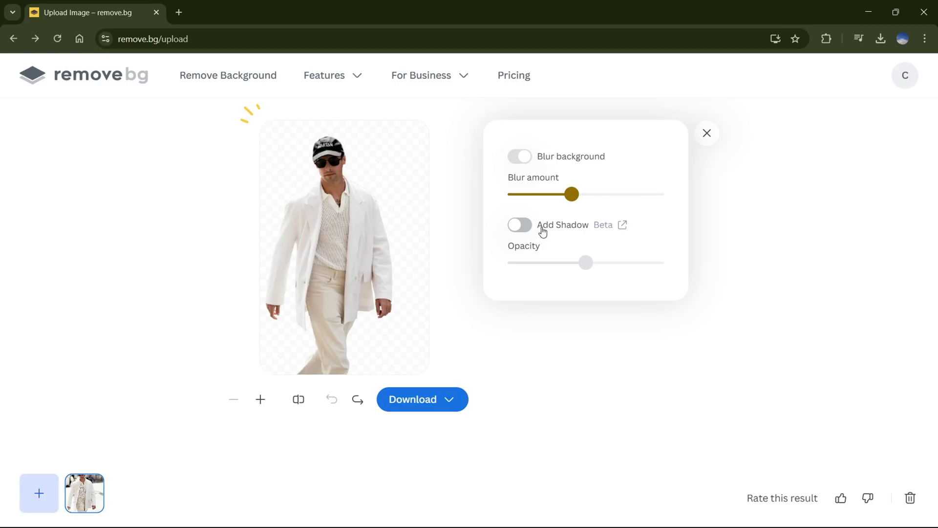
left_click(528, 229)
mouse_move(584, 264)
left_mouse_down()
mouse_move(666, 266)
mouse_move(578, 281)
mouse_move(595, 262)
left_mouse_up()
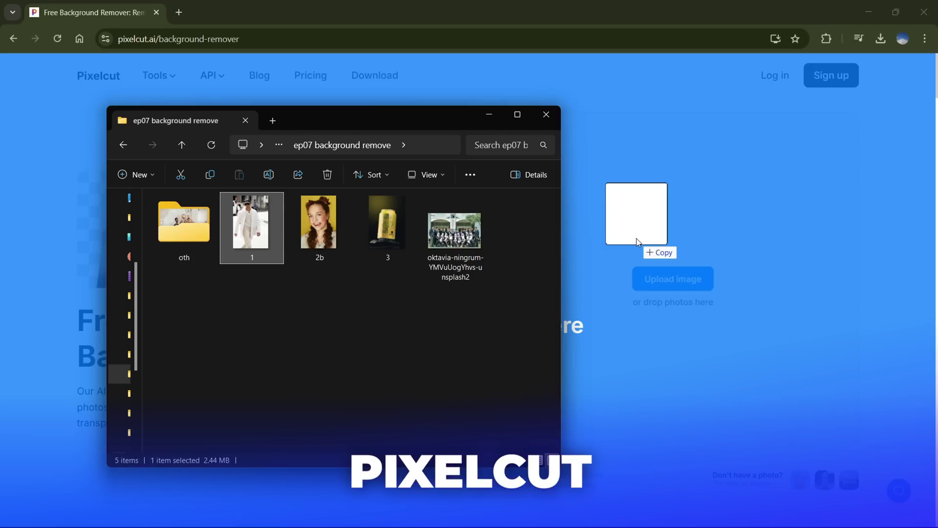
Upload the man's photo to Pixelcut, fill the background orange, then open Refine
left_click_drag(251, 230, 635, 225)
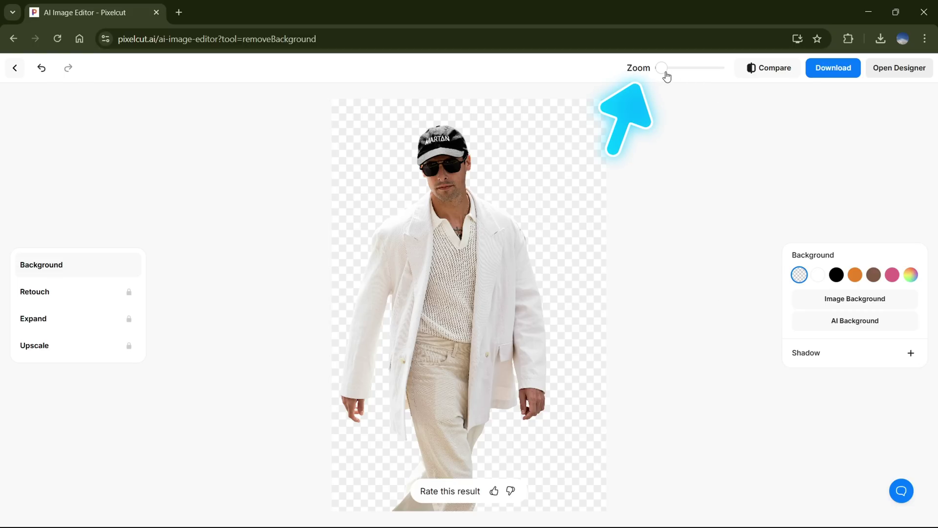
left_click_drag(666, 73, 661, 73)
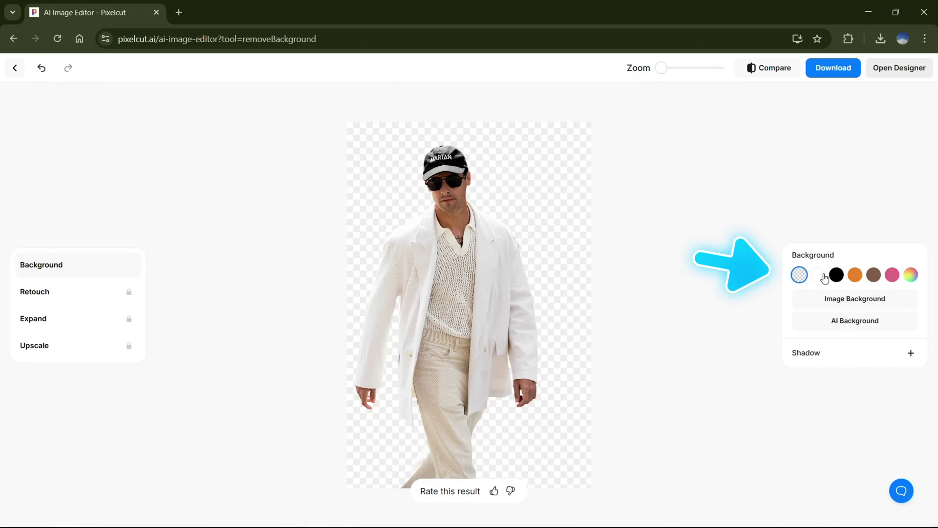
left_click(818, 275)
left_click(837, 275)
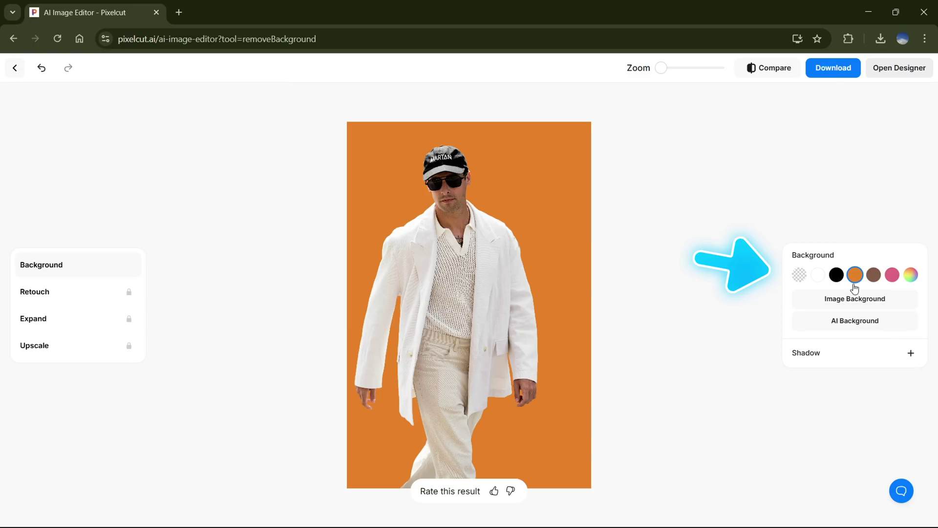
left_click(910, 353)
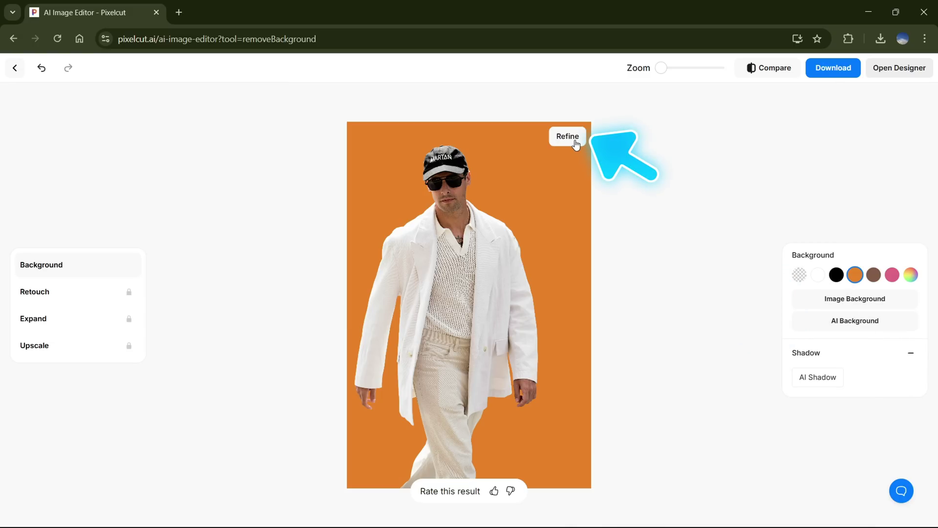
left_click(581, 148)
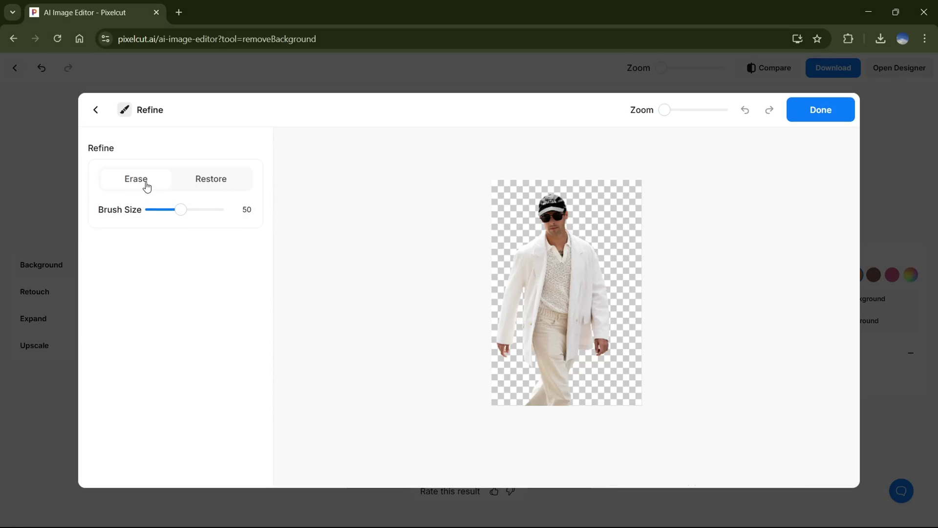
Pick Restore, close Refine, and slide Compare to show original versus orange cutout
left_click(227, 188)
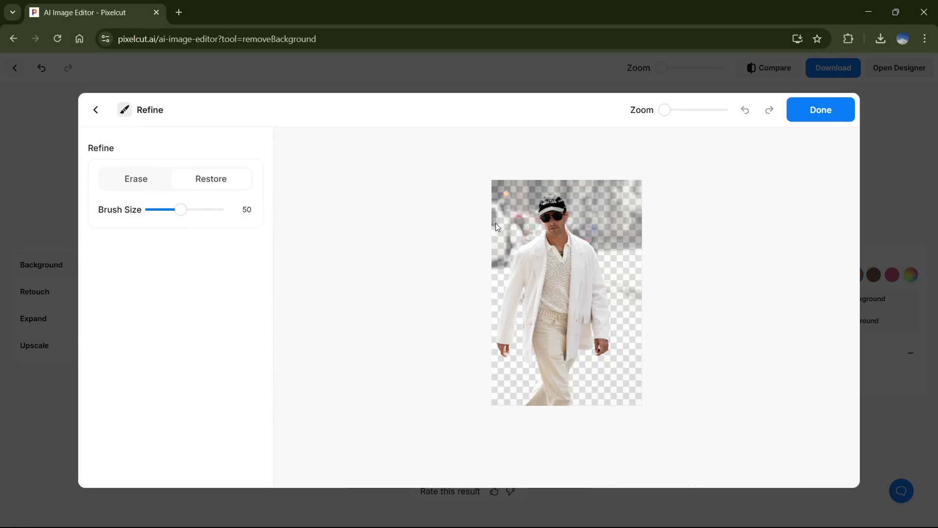
left_click(821, 109)
left_click(767, 68)
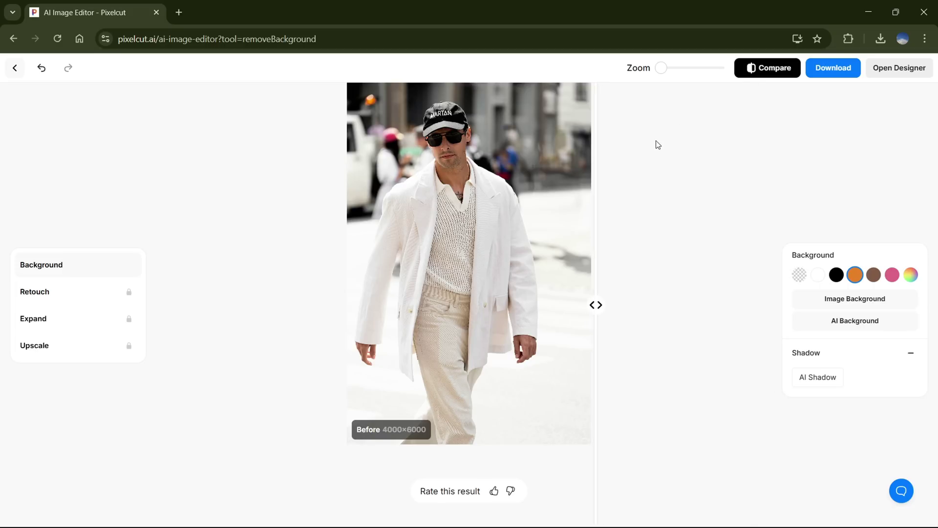
mouse_move(566, 293)
left_mouse_down()
mouse_move(453, 324)
mouse_move(464, 340)
mouse_move(455, 343)
left_mouse_up()
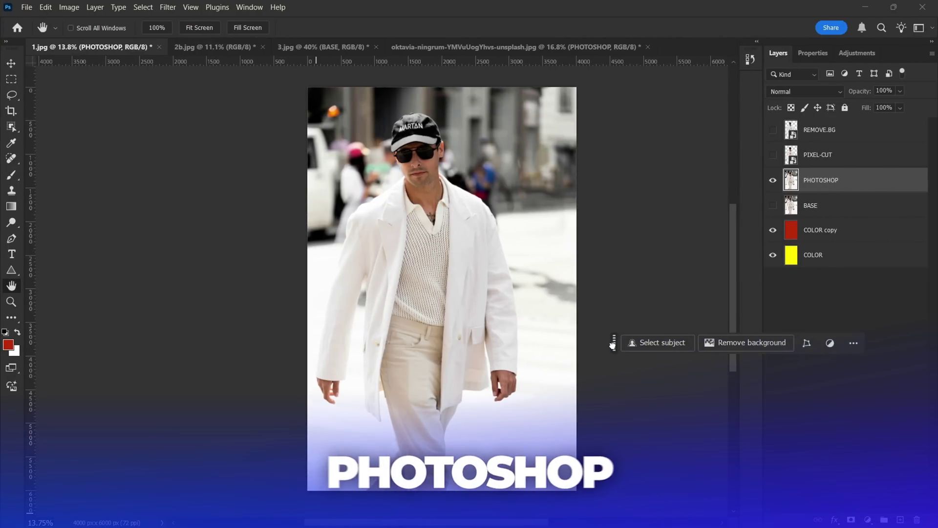
Make the PHOTOSHOP layer visible and remove its background to show the man over red
left_click_drag(612, 345, 630, 324)
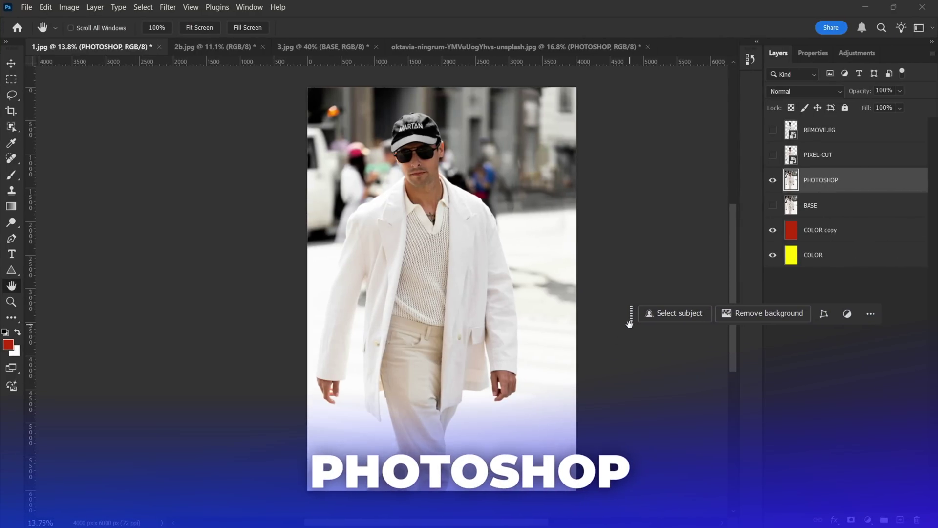
left_click(773, 180)
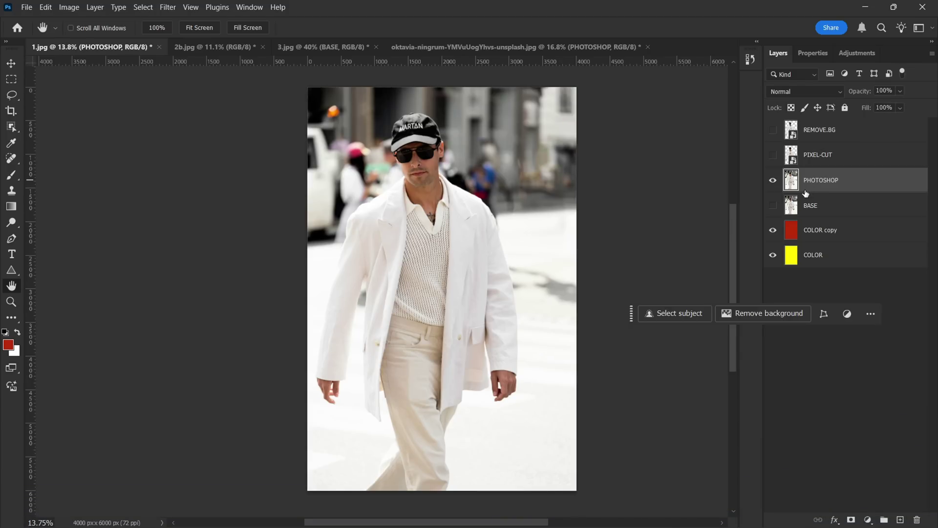
left_click(787, 313)
scroll(376, 272, "up", 5)
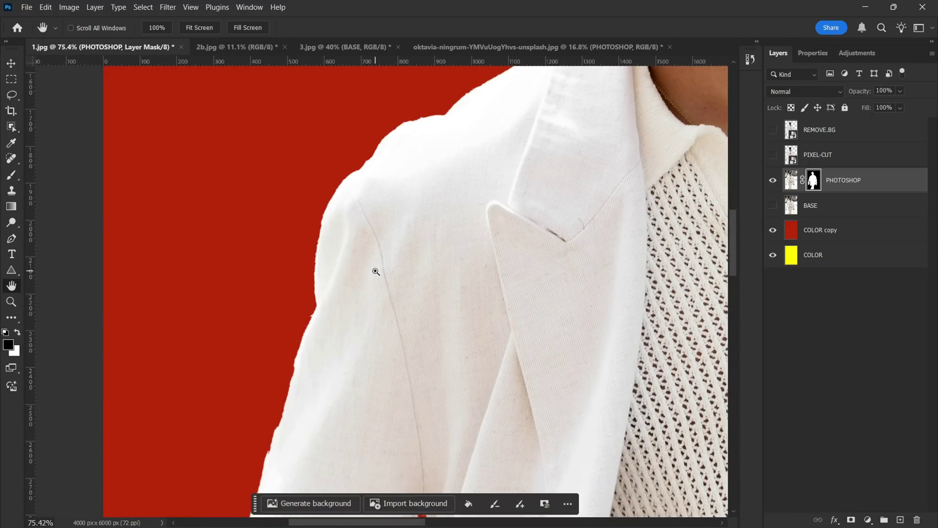
scroll(376, 271, "up", 3)
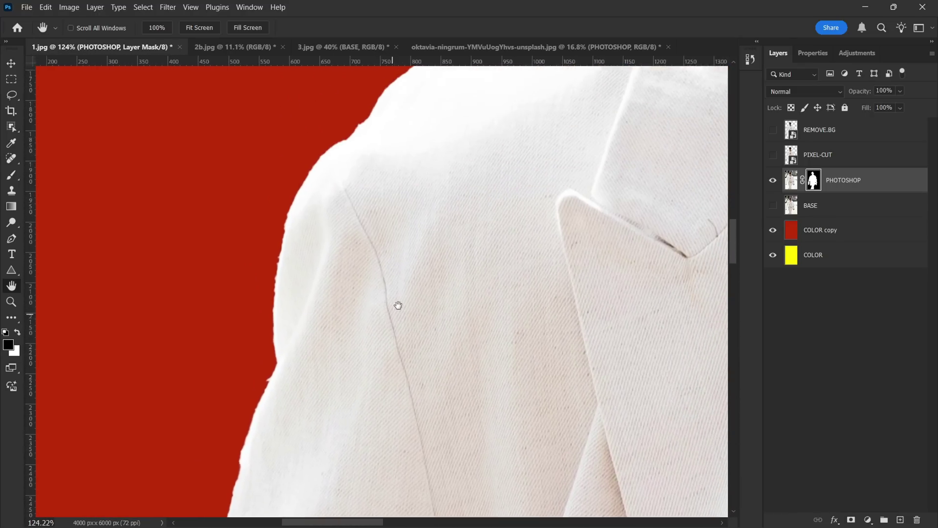
scroll(398, 305, "up", 3)
scroll(436, 228, "right", 2)
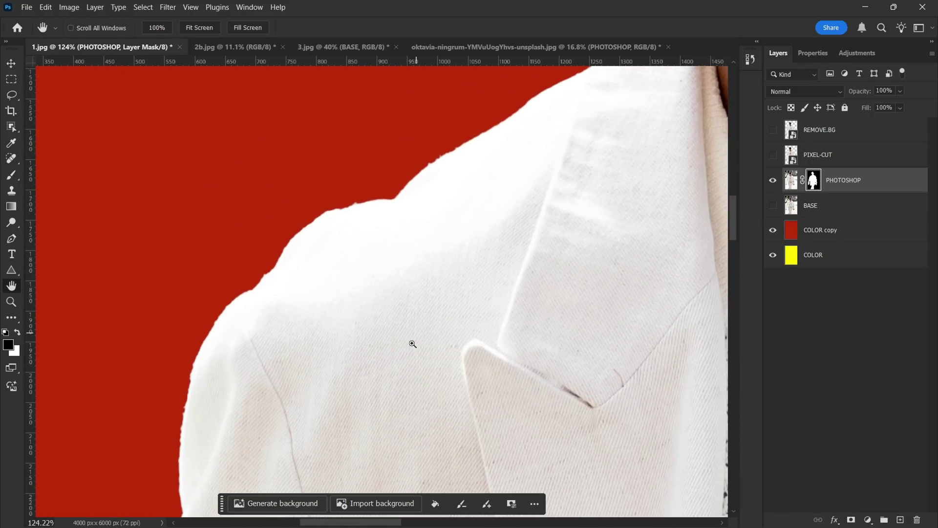
scroll(430, 330, "down", 5)
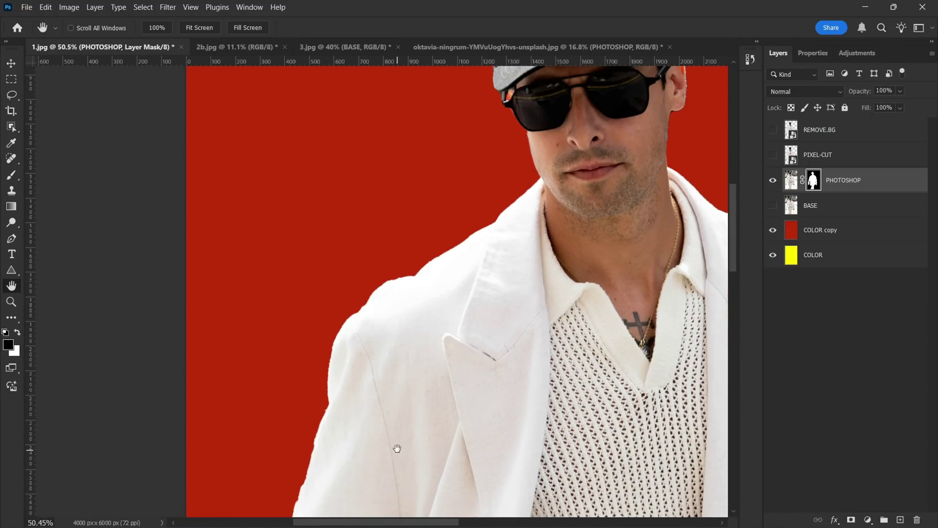
scroll(413, 362, "down", 5)
scroll(444, 338, "down", 2)
mouse_move(456, 400)
left_mouse_down()
mouse_move(427, 329)
mouse_move(391, 317)
left_mouse_up()
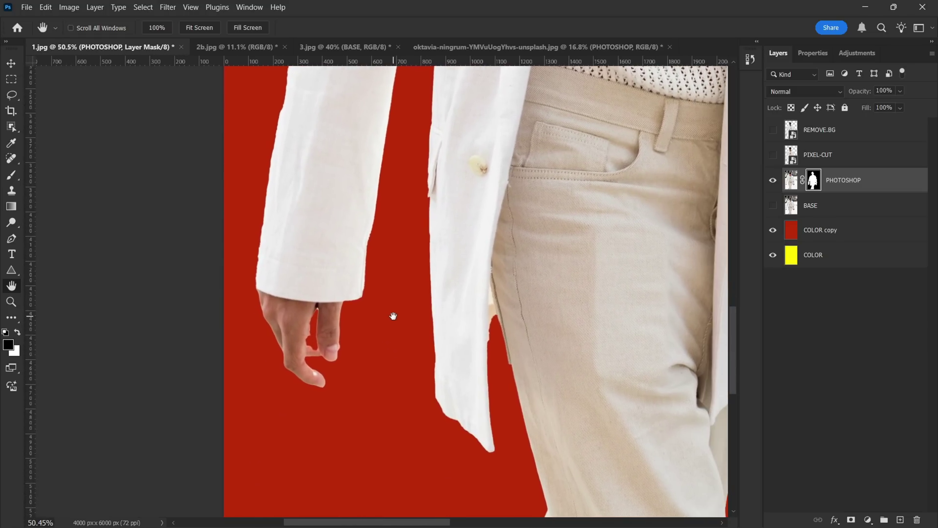
scroll(369, 352, "up", 5)
left_click(773, 206)
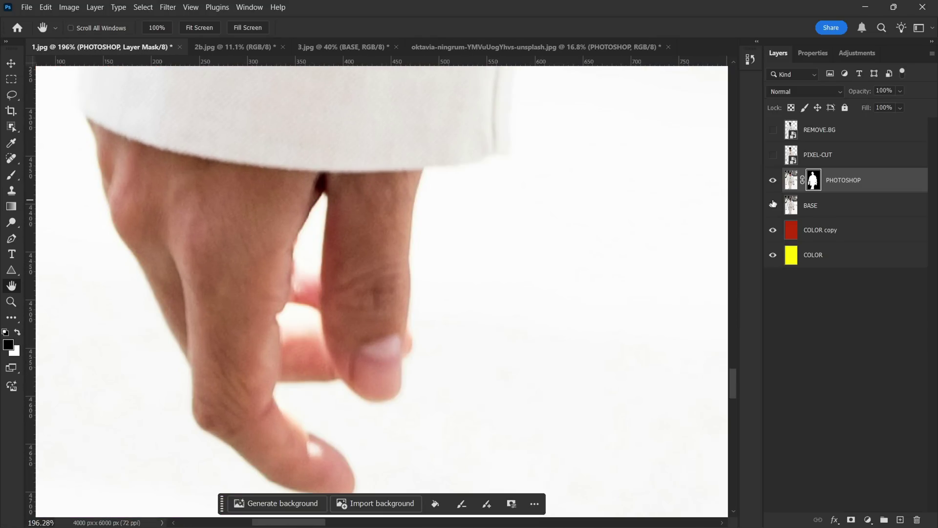
left_click(773, 206)
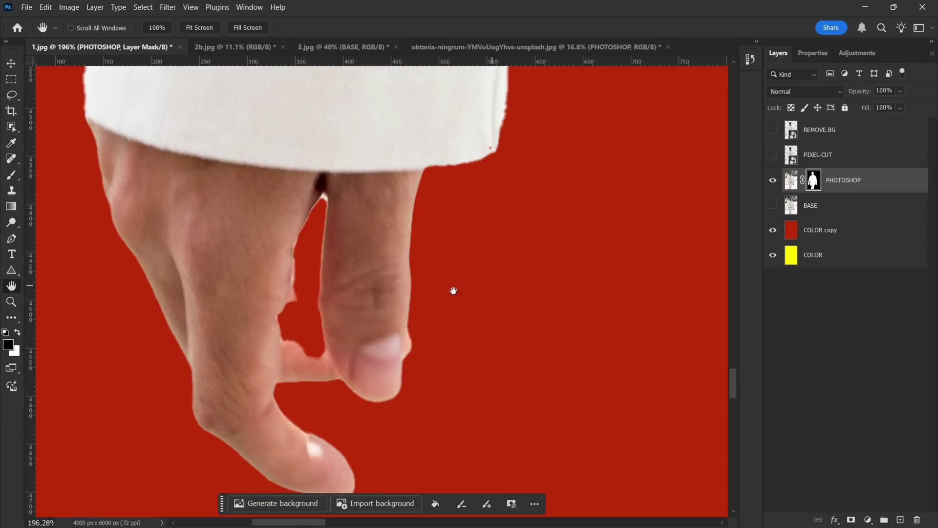
scroll(453, 292, "down", 4)
left_click_drag(621, 306, 347, 335)
scroll(494, 293, "up", 3)
left_click_drag(716, 255, 672, 255)
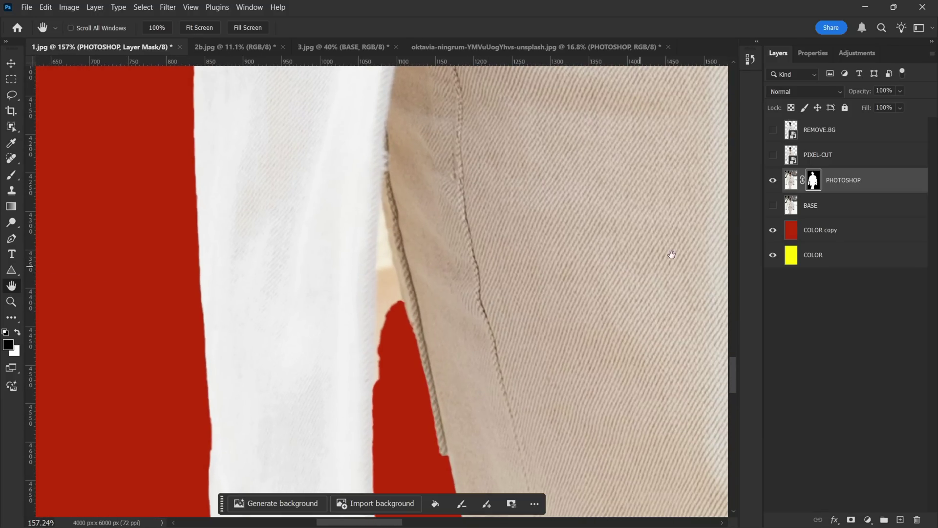
left_click(774, 206)
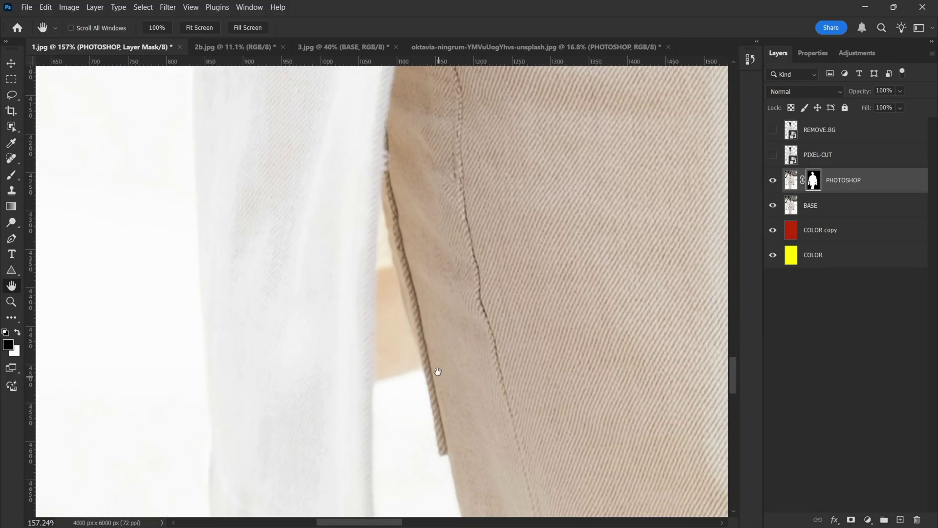
scroll(436, 373, "up", 3)
left_click(773, 205)
scroll(479, 254, "down", 4)
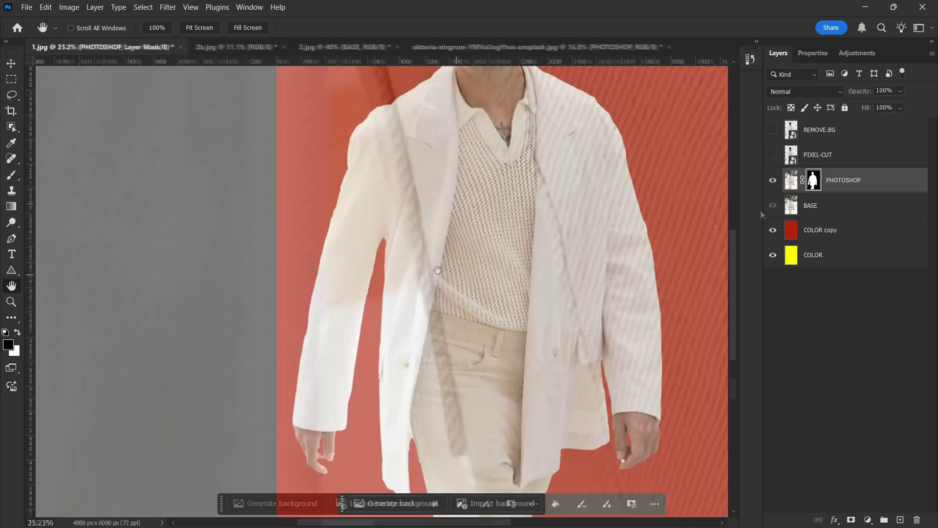
scroll(479, 254, "up", 4)
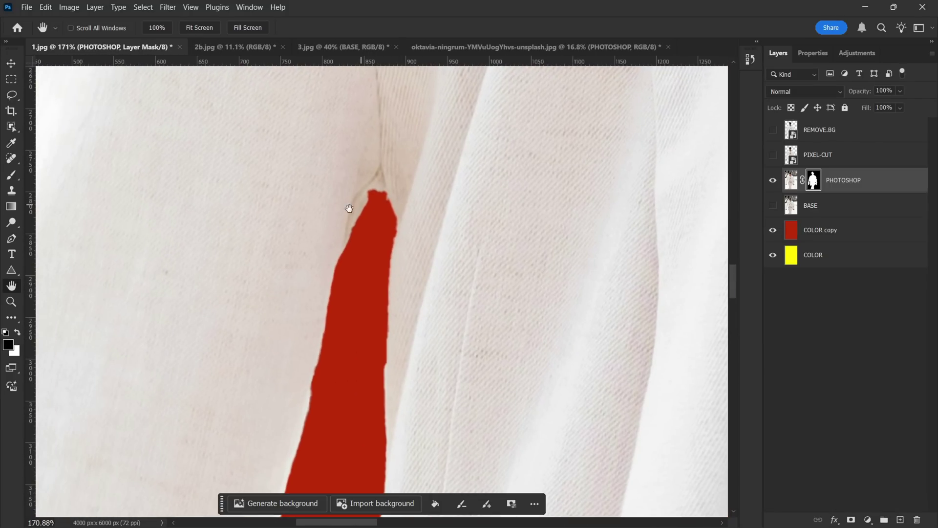
left_click(773, 207)
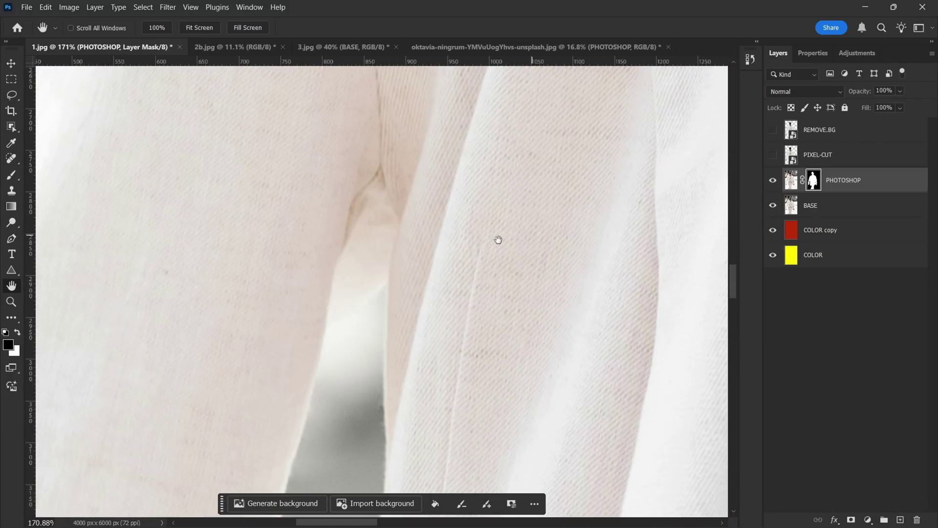
left_click_drag(367, 301, 357, 333)
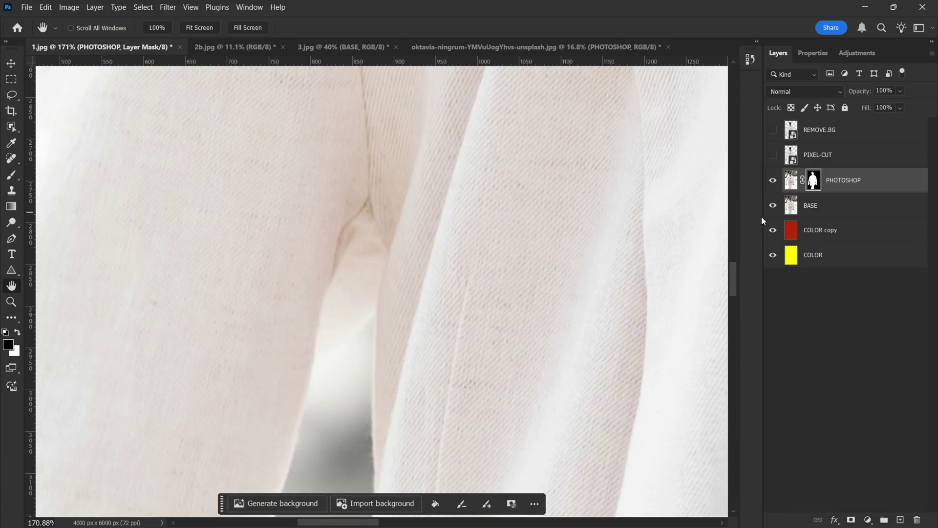
left_click(773, 206)
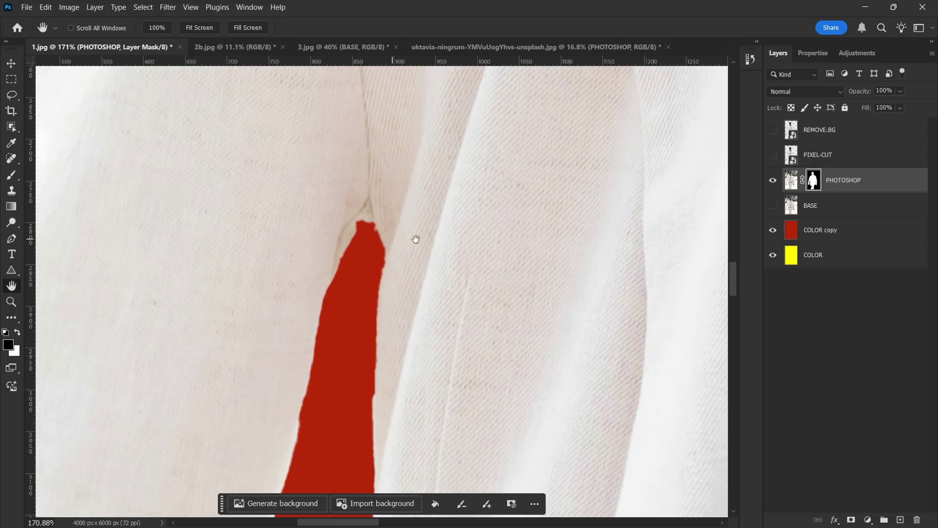
scroll(640, 283, "down", 5)
scroll(606, 283, "down", 5)
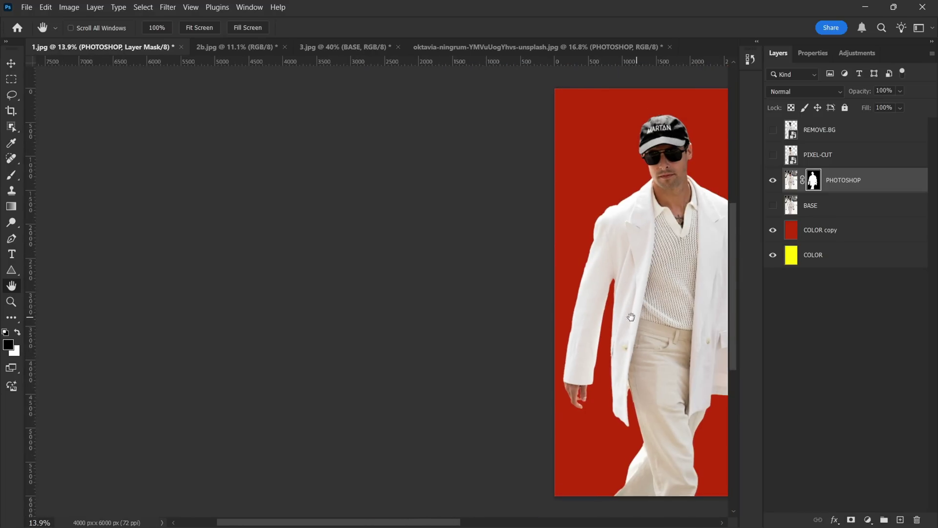
left_click_drag(541, 293, 394, 288)
scroll(494, 383, "up", 5)
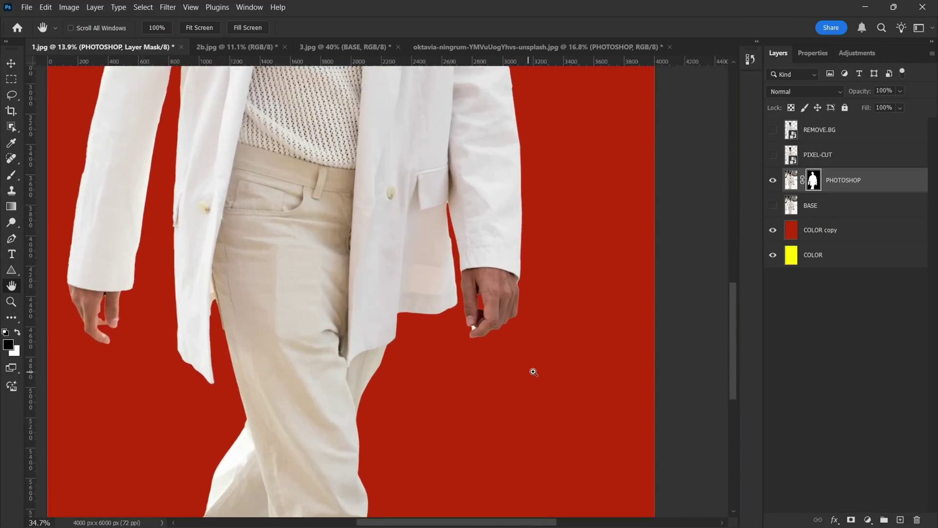
scroll(532, 373, "up", 5)
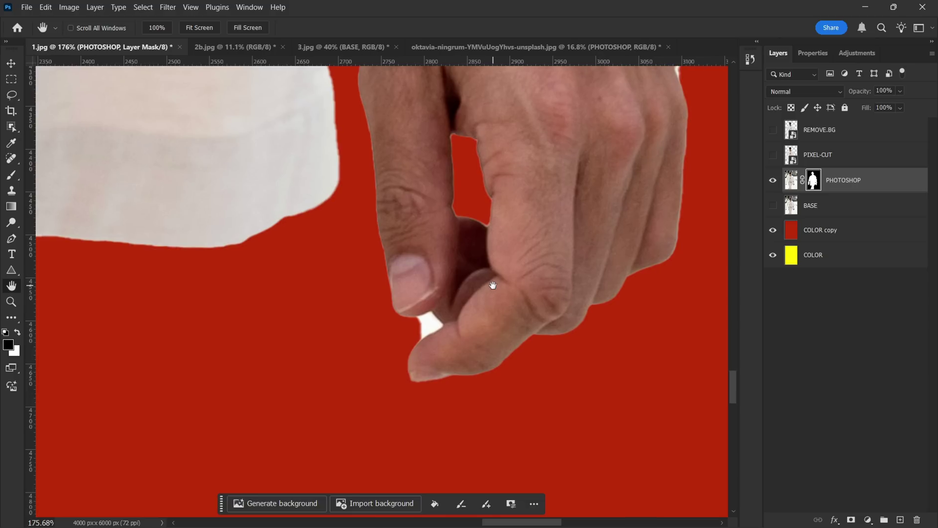
left_click(773, 206)
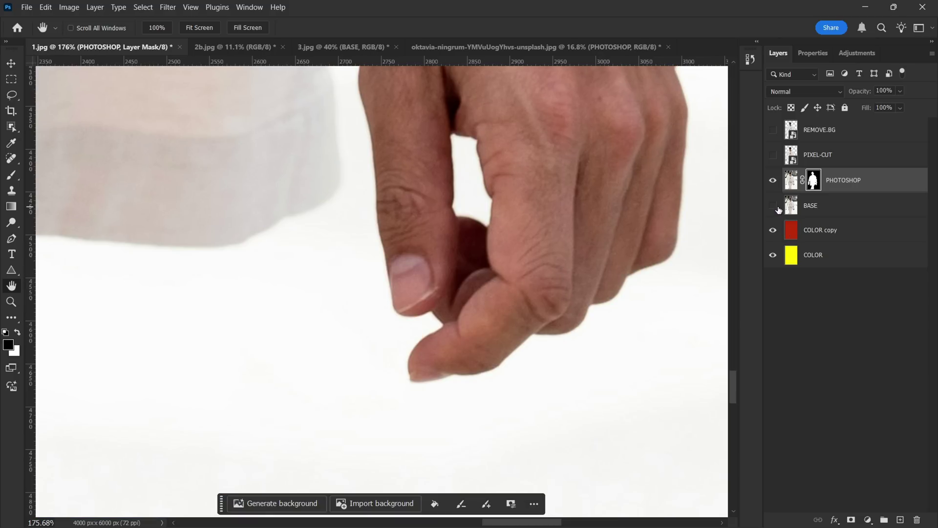
left_click(774, 207)
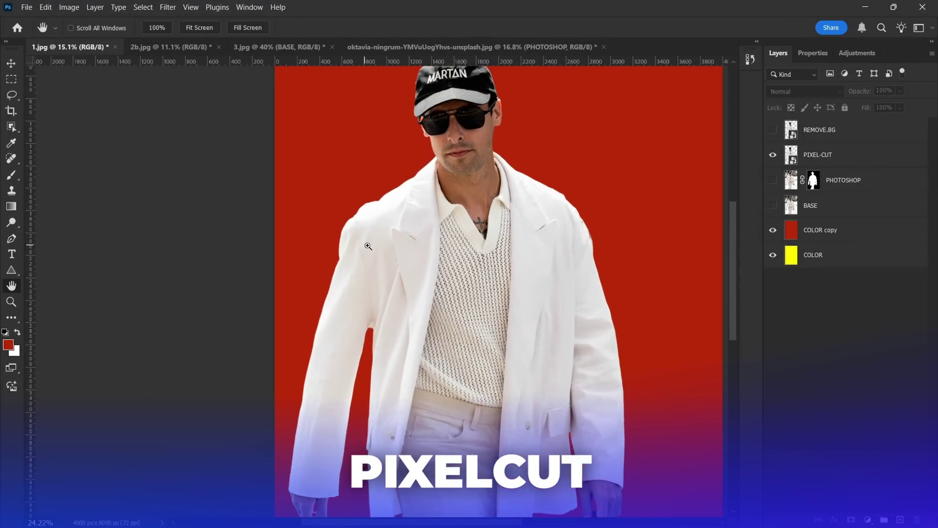
Zoom along the cutout's shoulder, trousers and hand, comparing the hand with the original
left_click_drag(368, 246, 419, 251)
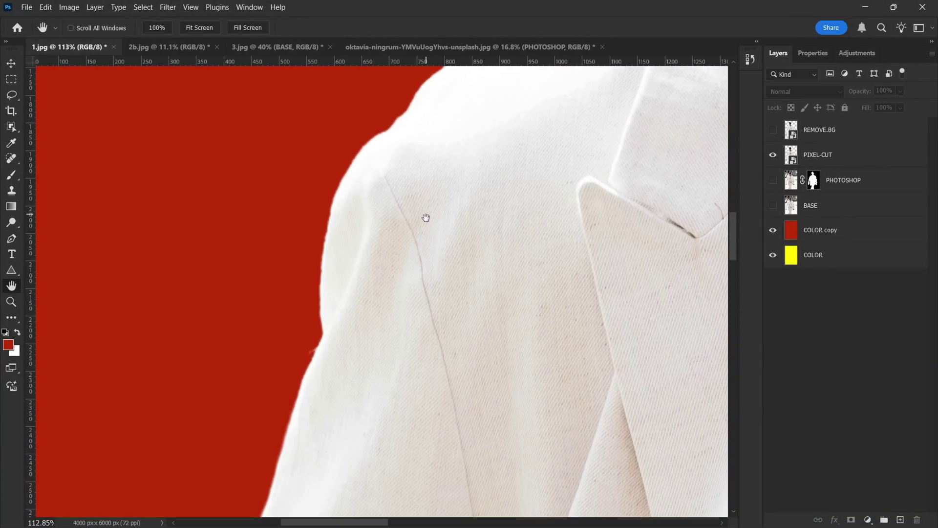
mouse_move(426, 217)
left_mouse_down()
mouse_move(411, 281)
mouse_move(448, 178)
left_mouse_up()
left_click_drag(389, 335, 391, 198)
scroll(477, 308, "down", 5)
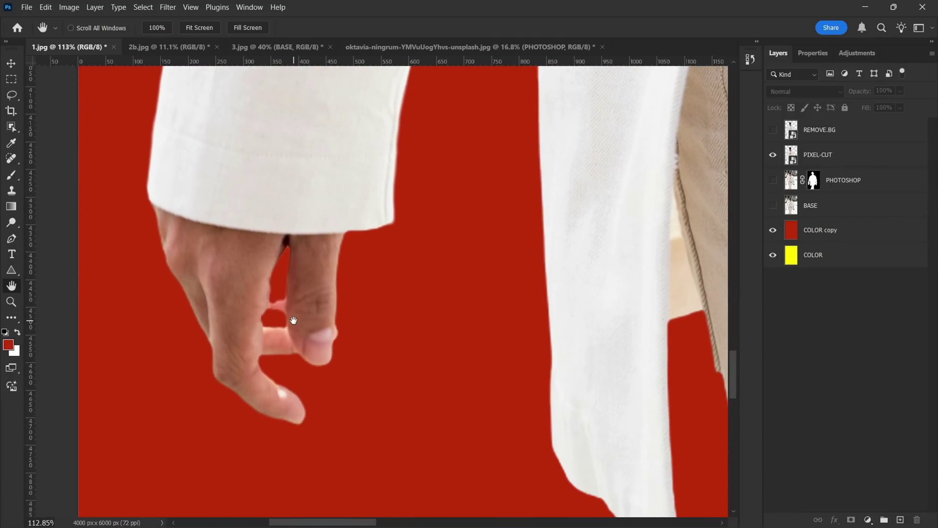
left_click_drag(293, 320, 366, 320)
left_click(773, 206)
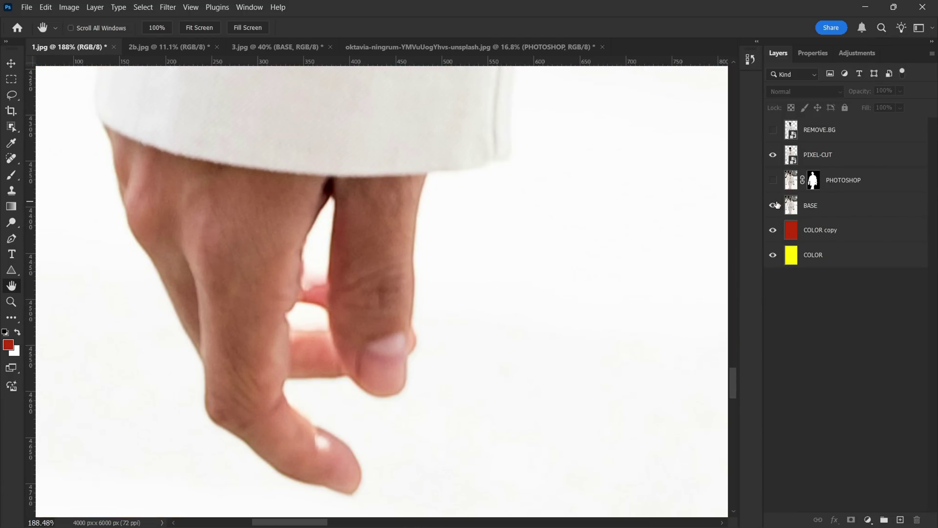
left_click_drag(554, 297, 515, 312)
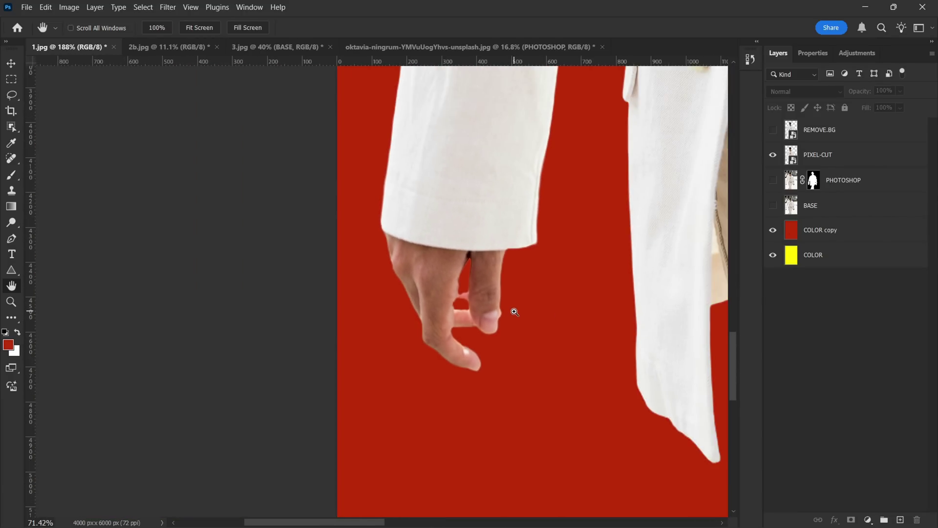
left_click_drag(592, 303, 415, 306)
left_click_drag(482, 315, 590, 325)
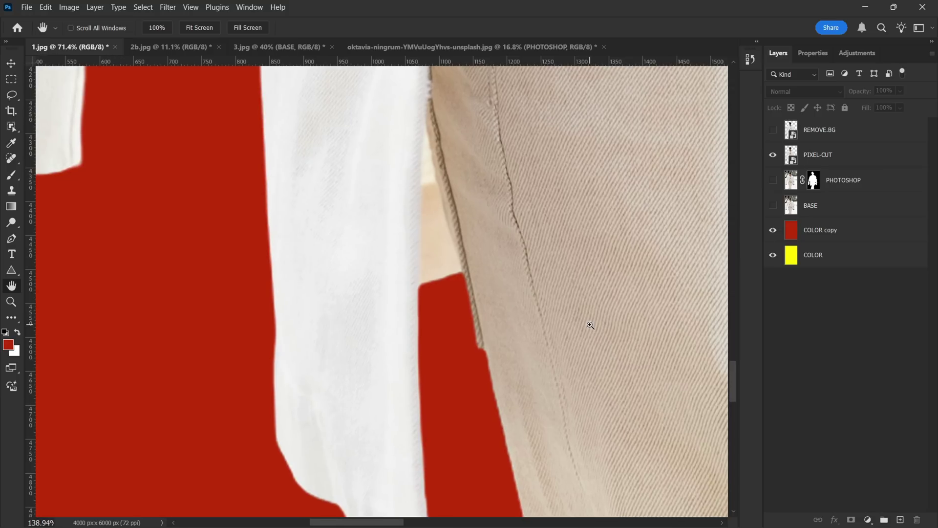
Inspect the jacket-gap edges, briefly swapping red for yellow and toggling the original photo
left_click(773, 227)
left_click_drag(527, 245, 514, 214)
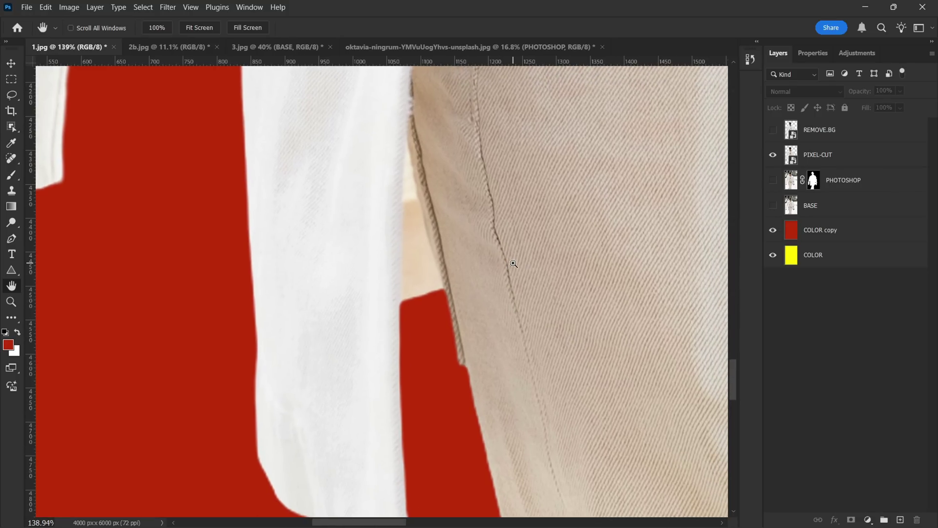
scroll(518, 200, "down", 3)
scroll(450, 247, "up", 3)
scroll(461, 262, "up", 3)
scroll(534, 240, "up", 3)
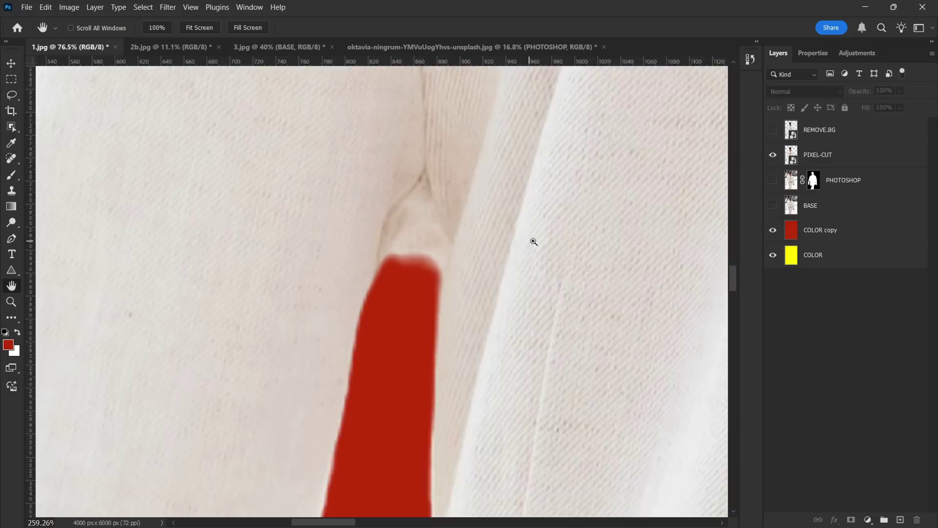
left_click(773, 205)
left_click_drag(497, 361, 510, 257)
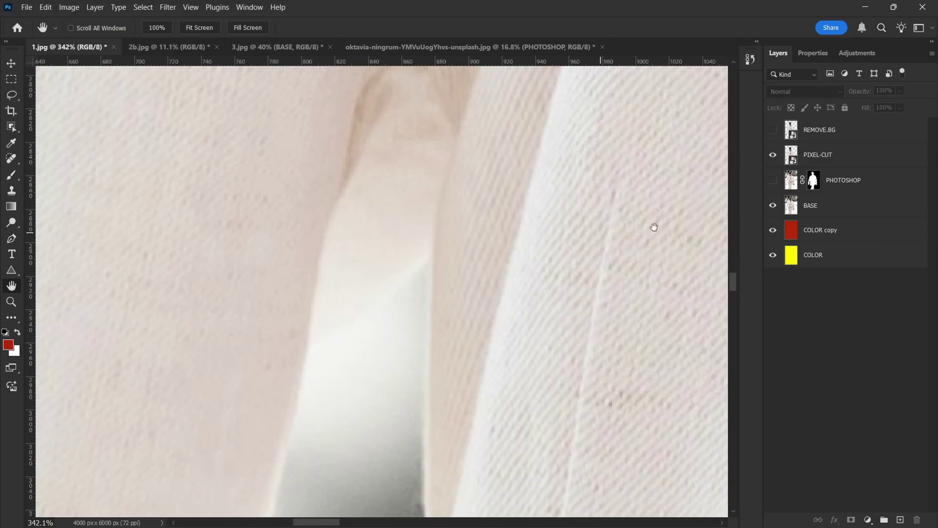
left_click(776, 206)
left_click(776, 205)
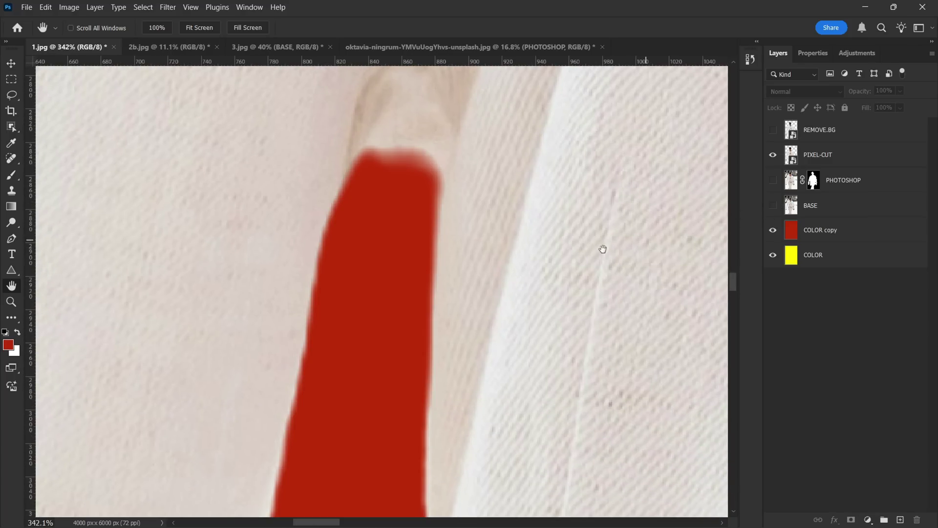
scroll(377, 307, "down", 10)
scroll(376, 307, "up", 3)
scroll(375, 281, "up", 2)
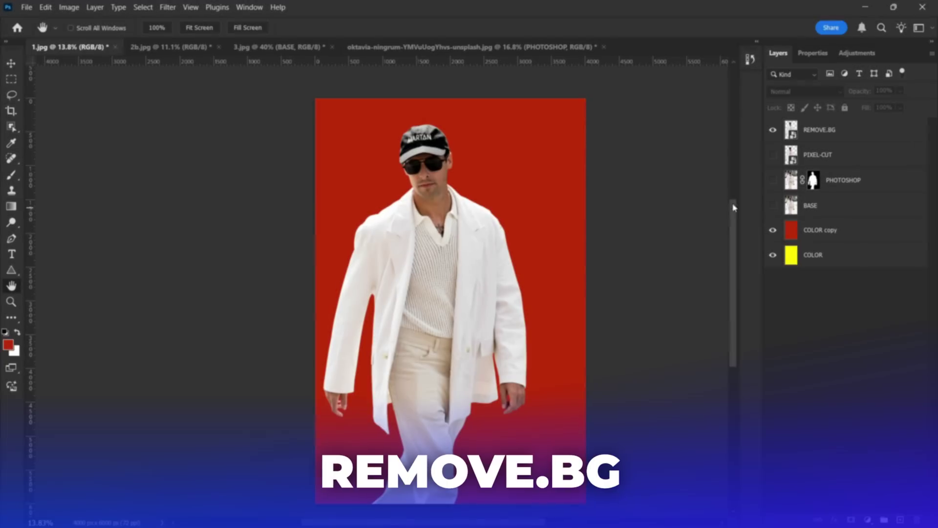
Pan to the remove.bg cutout's shoulder and lapel, comparing finger edges with the original
scroll(484, 203, "up", 2)
scroll(513, 203, "up", 6)
scroll(548, 204, "up", 3)
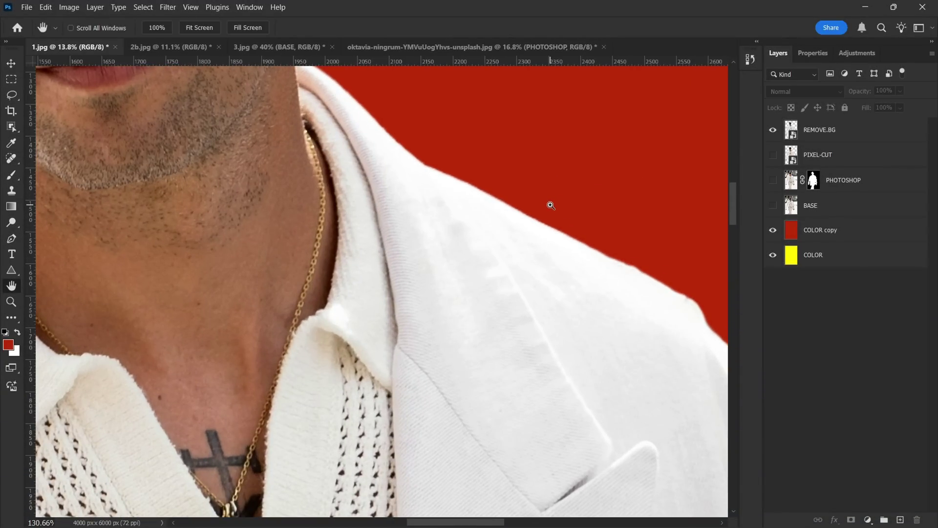
left_click_drag(649, 251, 437, 165)
left_click_drag(528, 336, 511, 229)
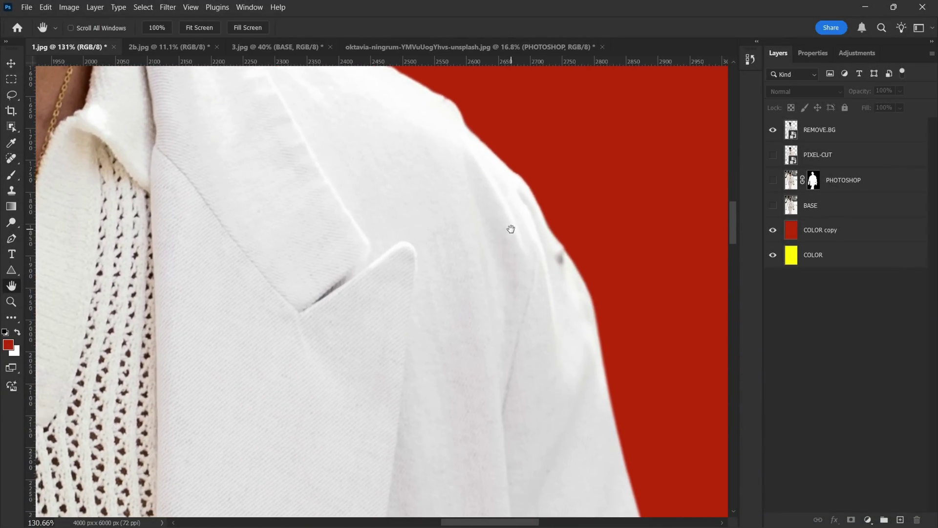
scroll(511, 230, "down", 10)
scroll(391, 342, "up", 12)
scroll(362, 298, "up", 2)
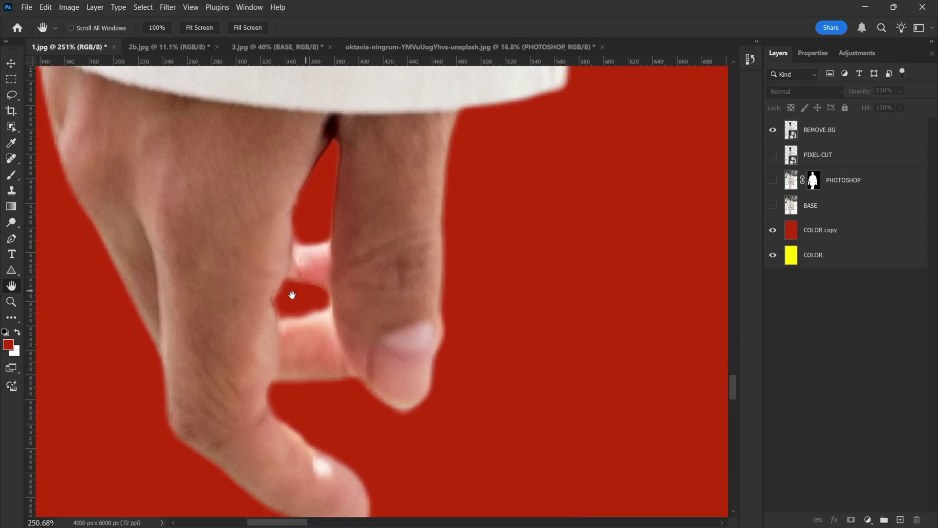
left_click(773, 205)
Compare the sleeve gap with the original, then zoom out to fit the figure
scroll(579, 234, "down", 6)
scroll(537, 242, "up", 2)
scroll(504, 248, "up", 2)
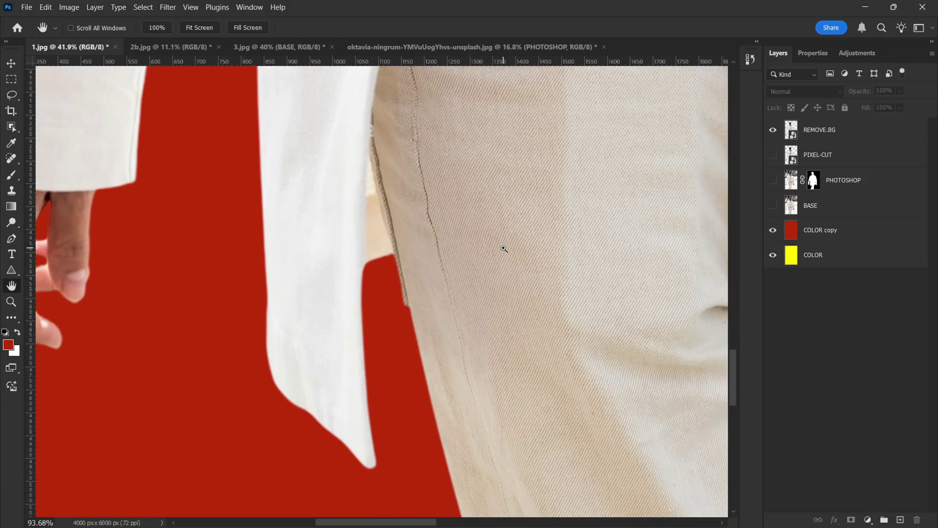
scroll(513, 221, "down", 5)
scroll(461, 174, "up", 2)
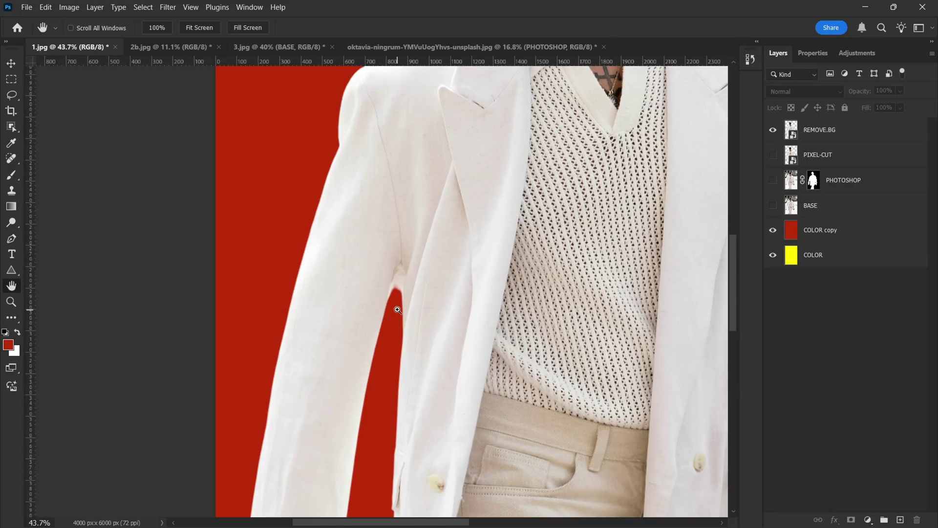
scroll(397, 310, "up", 3)
scroll(440, 289, "up", 1)
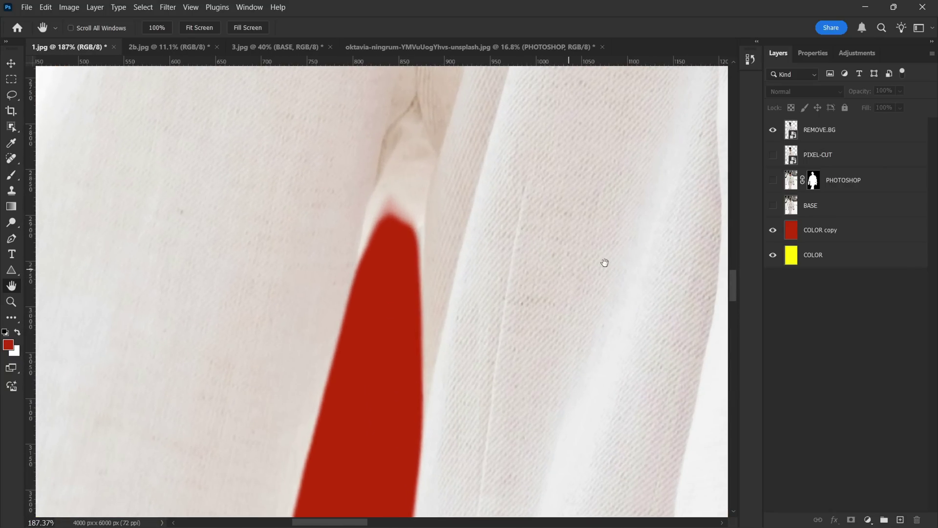
left_click(773, 205)
scroll(444, 239, "down", 5)
scroll(395, 277, "down", 1)
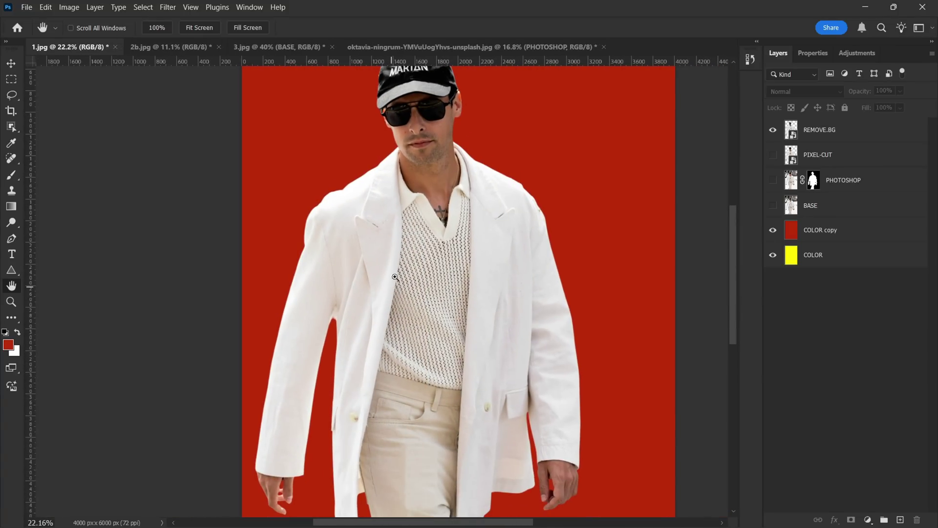
scroll(427, 235, "up", 3)
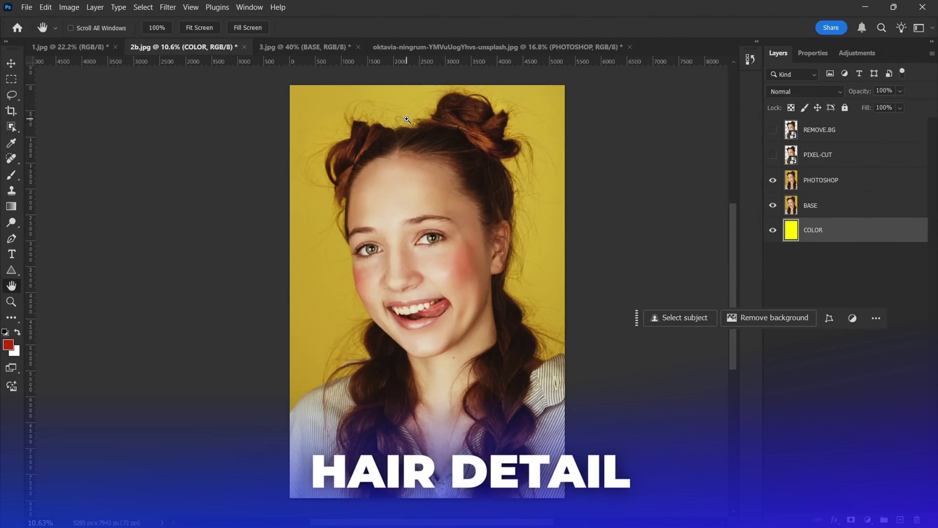
Zoom in on the braided-hair girl's face and pan over her loose hair strands
scroll(457, 156, "up", 1)
scroll(440, 147, "up", 1)
scroll(442, 148, "up", 1)
scroll(442, 148, "down", 1)
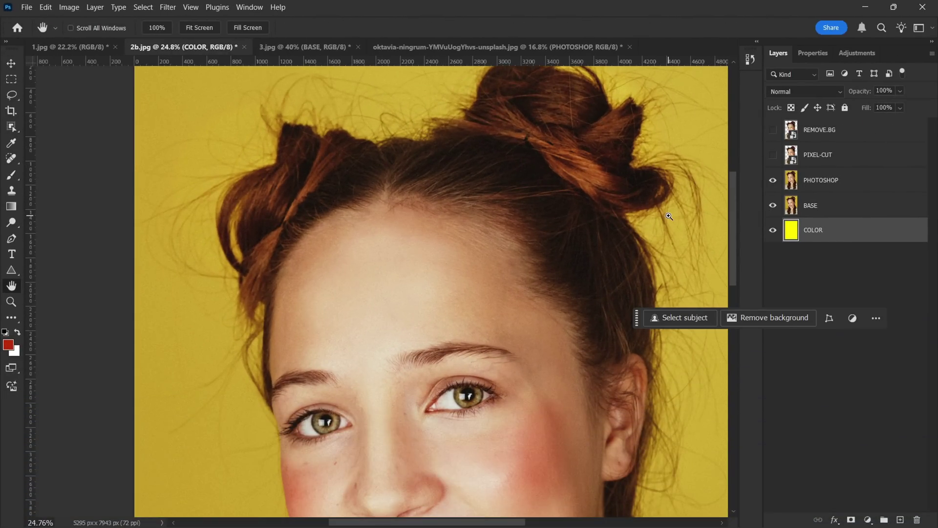
scroll(443, 148, "down", 2)
scroll(567, 274, "down", 1)
left_click_drag(567, 274, 514, 269)
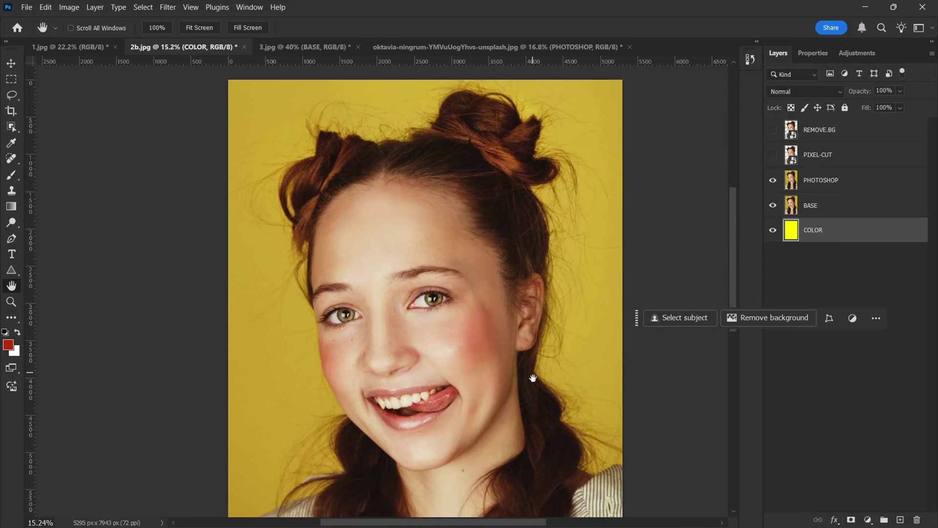
scroll(566, 337, "up", 2)
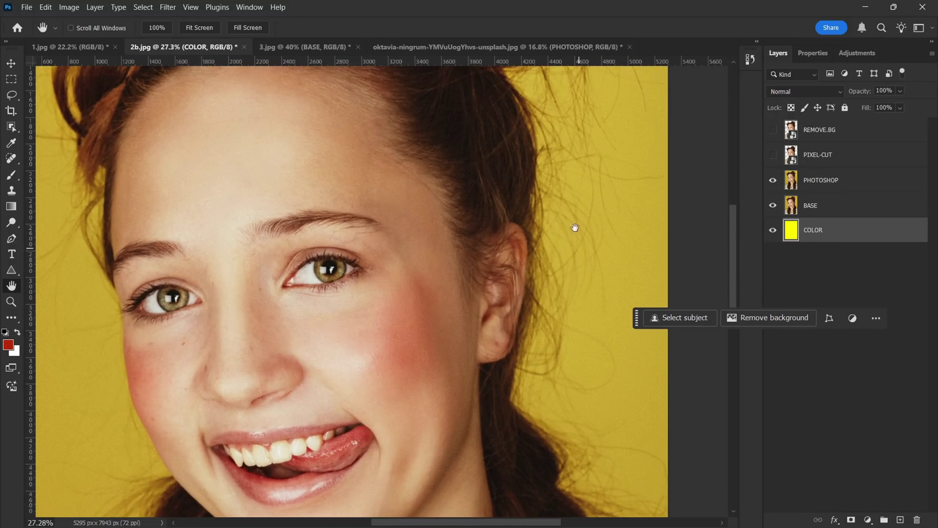
mouse_move(574, 227)
left_mouse_down()
mouse_move(549, 283)
mouse_move(543, 366)
left_mouse_up()
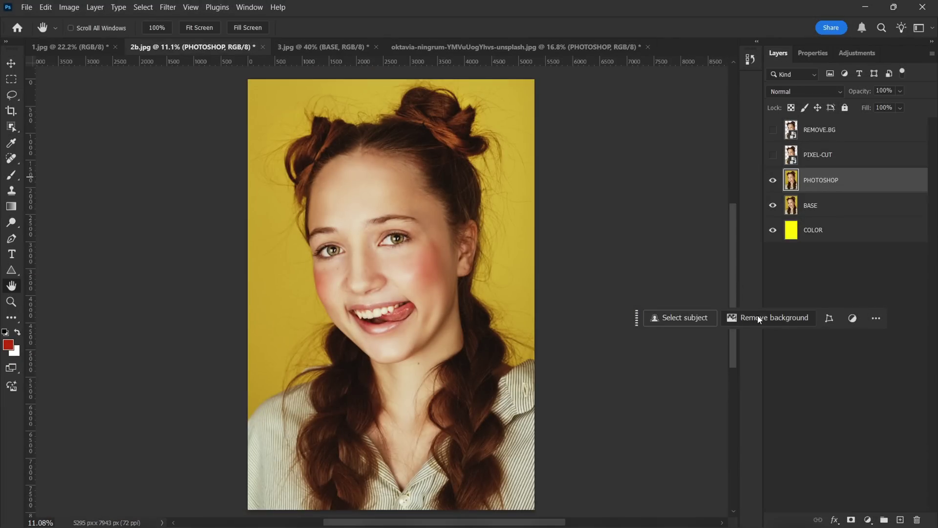
Remove the PHOTOSHOP layer's background and zoom into the face, braids and shoulder edge
left_click(759, 318)
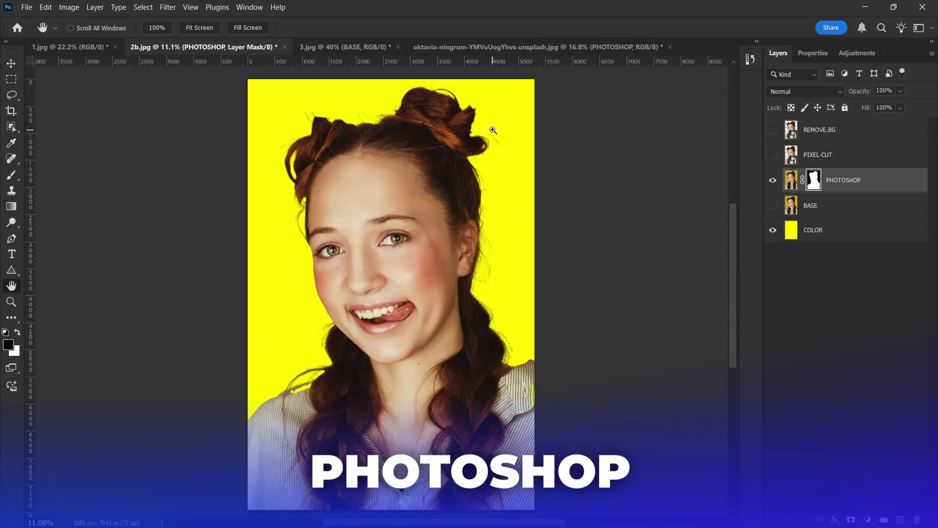
left_click_drag(493, 130, 531, 130)
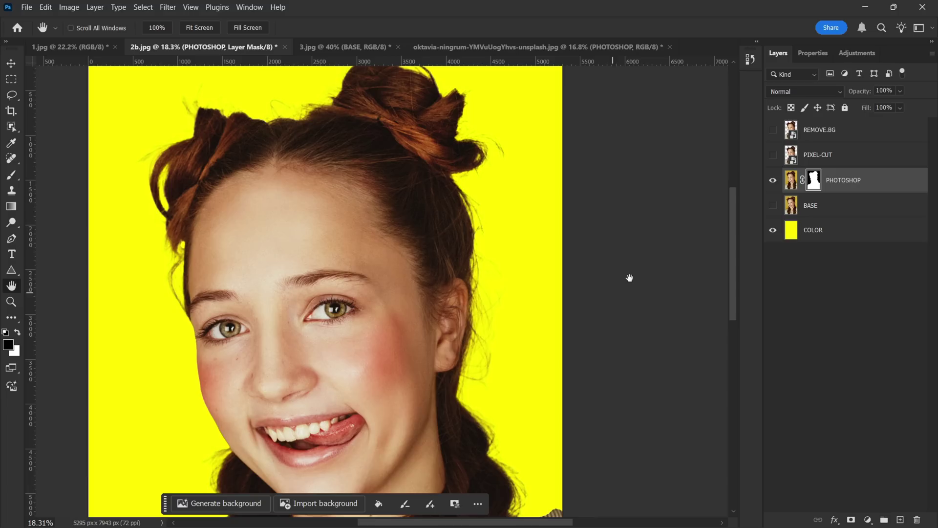
scroll(658, 273, "down", 5)
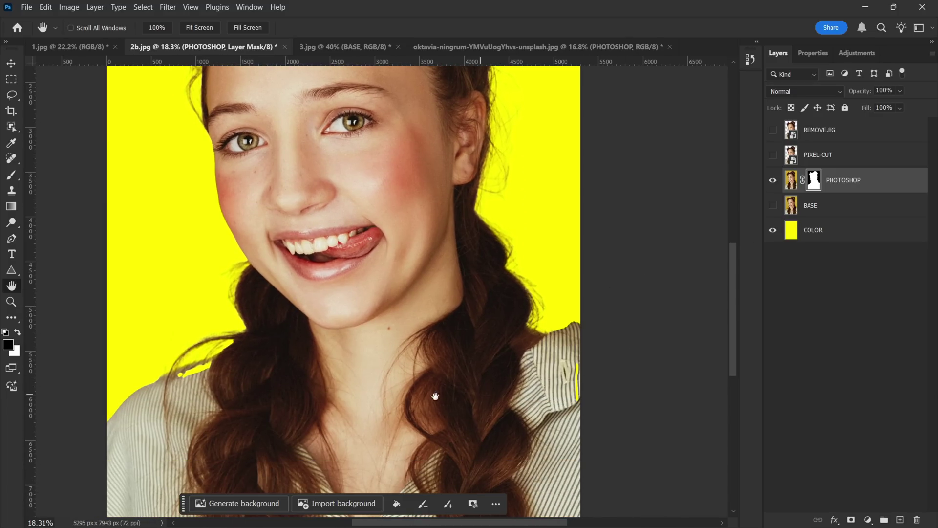
left_click_drag(200, 373, 211, 378)
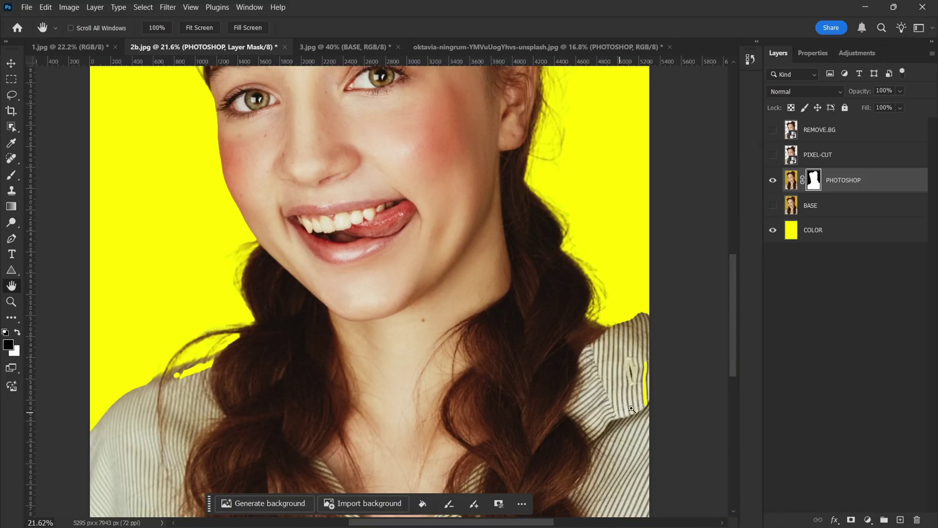
left_click_drag(631, 408, 645, 408)
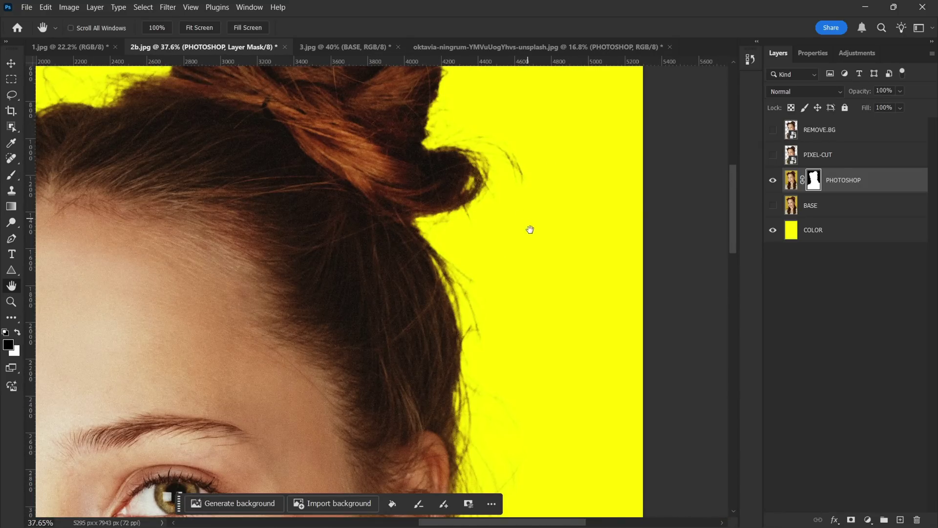
scroll(530, 229, "down", 4)
scroll(492, 379, "down", 2)
scroll(425, 199, "up", 5)
Pan over the hair buns to check the cutout edges against the yellow fill
left_click_drag(425, 199, 477, 389)
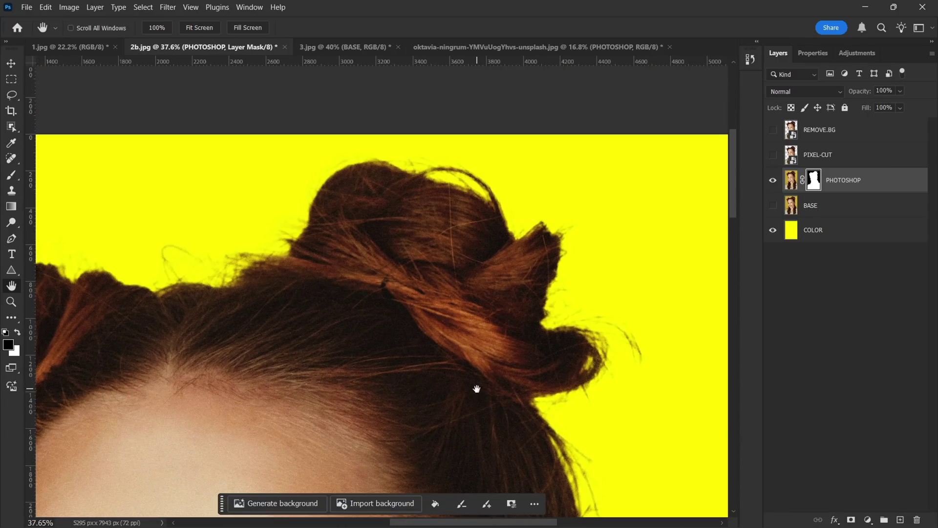
scroll(382, 300, "left", 10)
scroll(388, 309, "down", 2)
scroll(381, 313, "down", 2)
scroll(429, 382, "up", 3)
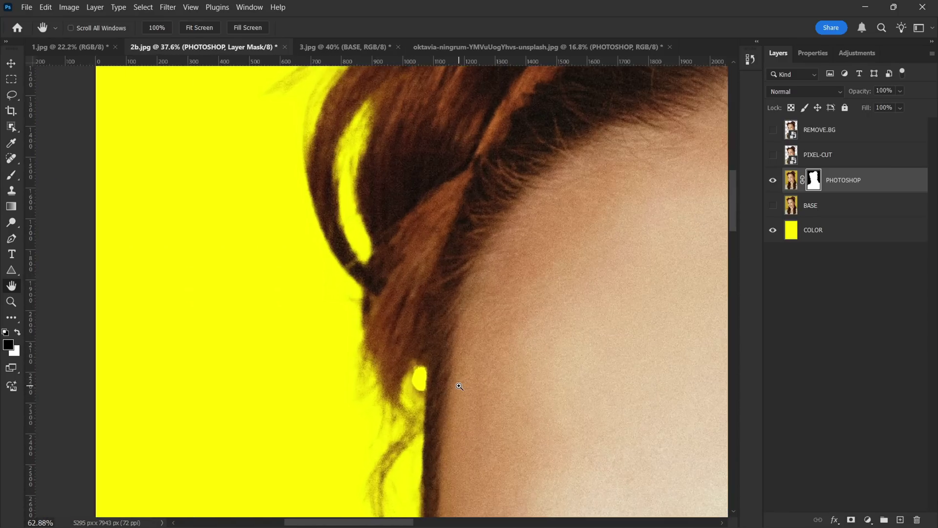
scroll(428, 398, "down", 5)
scroll(428, 398, "down", 2)
left_click_drag(621, 367, 561, 342)
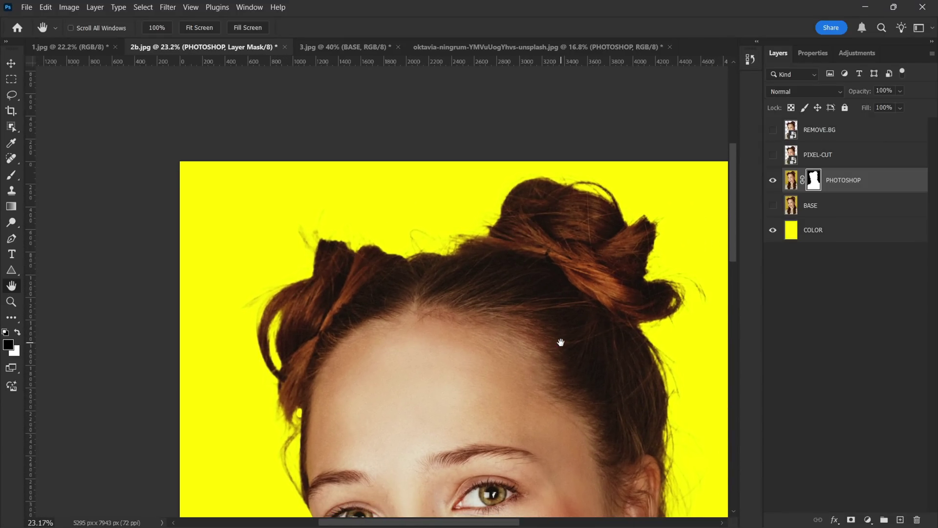
scroll(560, 343, "down", 3)
scroll(513, 356, "down", 2)
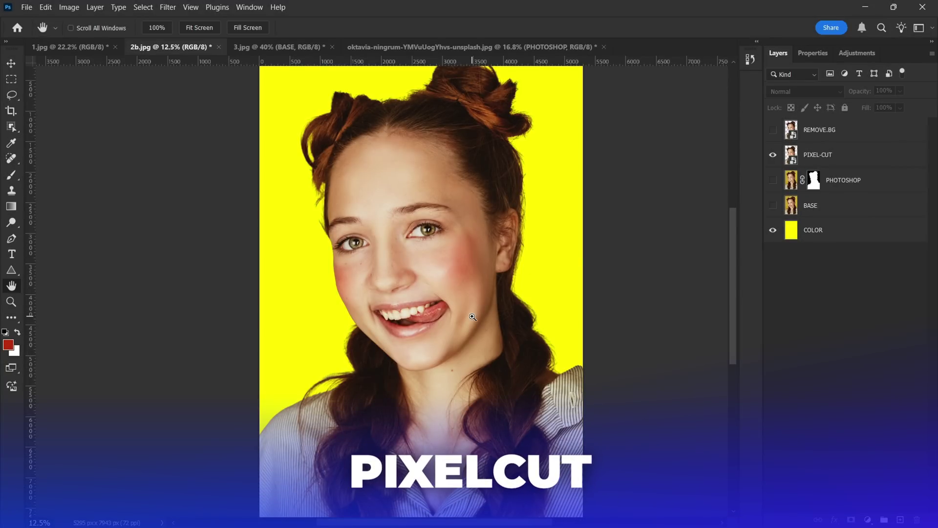
Zoom into the Pixelcut cutout's hair buns and pan across the top of the head
left_click_drag(472, 316, 484, 318)
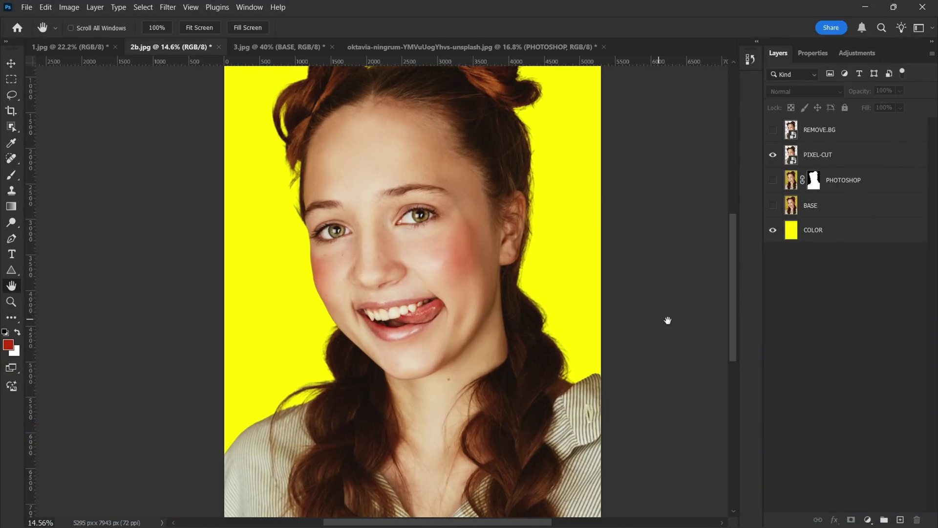
scroll(480, 188, "up", 2)
left_click_drag(479, 188, 507, 203)
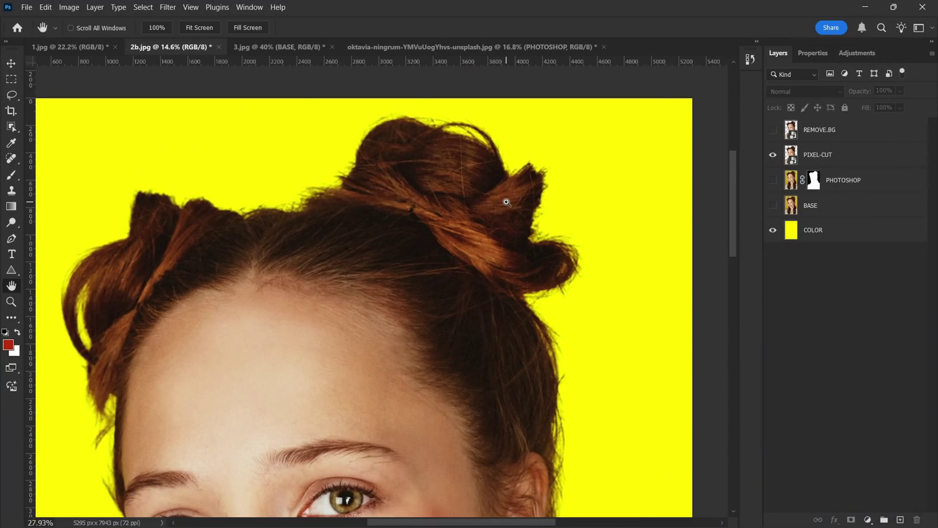
left_click_drag(277, 171, 329, 124)
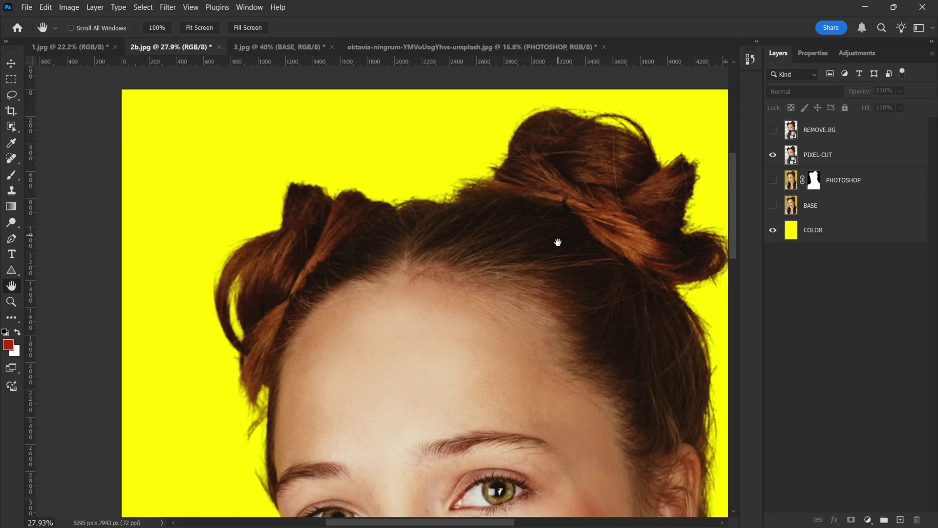
left_click_drag(557, 241, 366, 227)
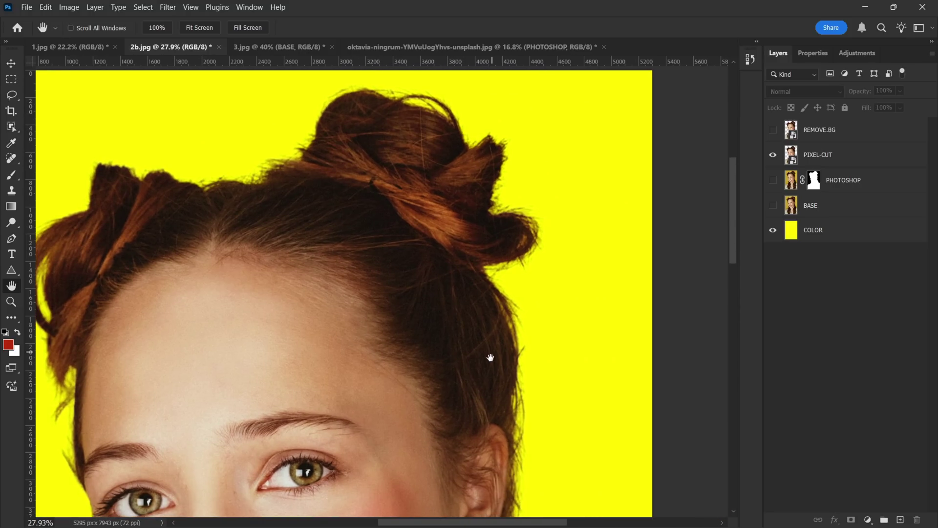
left_click_drag(491, 358, 477, 241)
Follow the hair edge beside the ear down to the chin, then zoom back out
left_click_drag(459, 209, 647, 274)
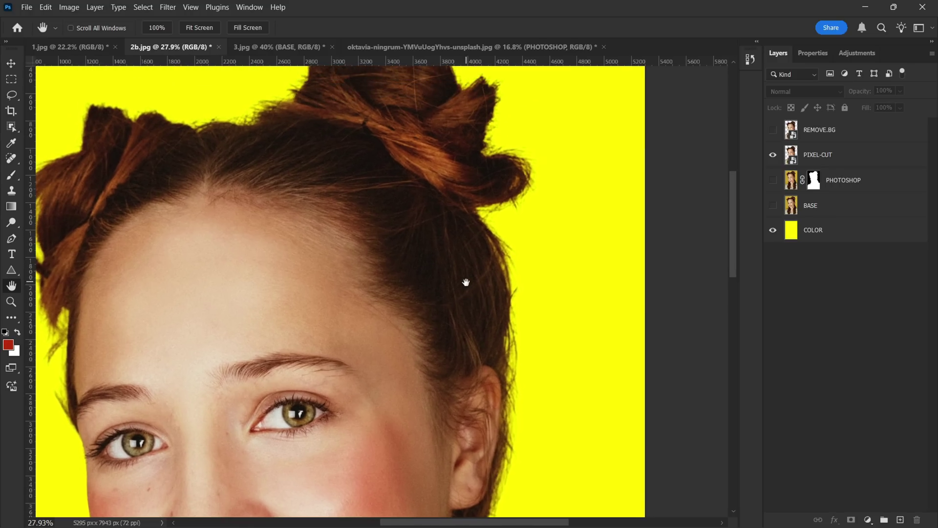
left_click_drag(657, 451, 645, 283)
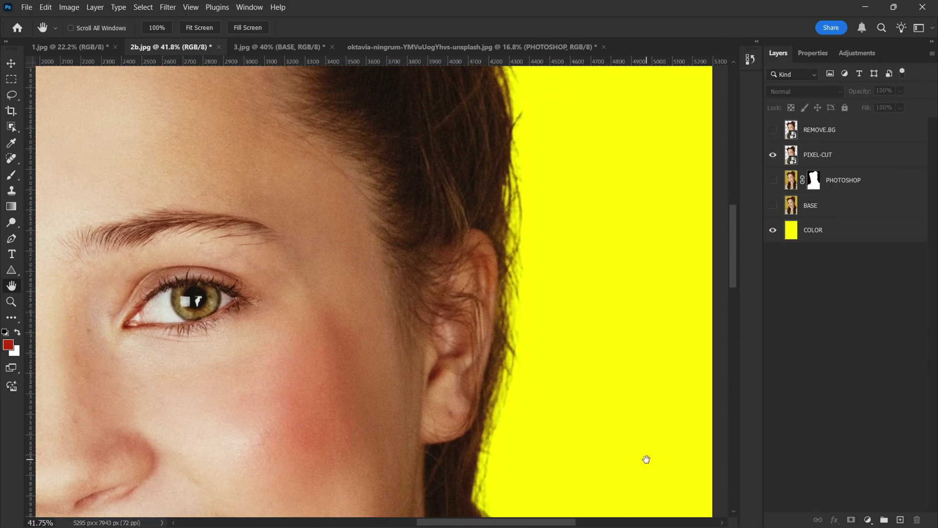
left_click_drag(645, 459, 645, 278)
left_click_drag(641, 416, 594, 311)
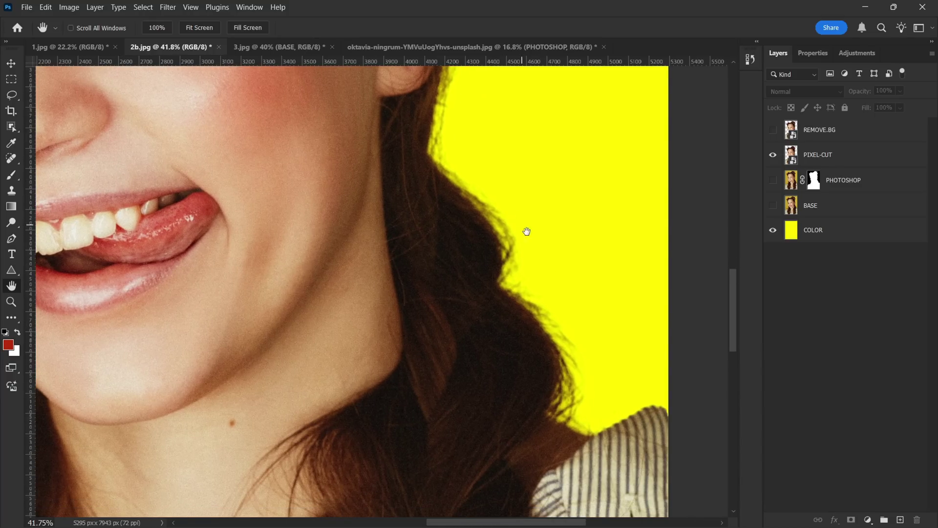
scroll(526, 231, "down", 5)
scroll(602, 310, "down", 3)
left_click_drag(610, 367, 556, 332)
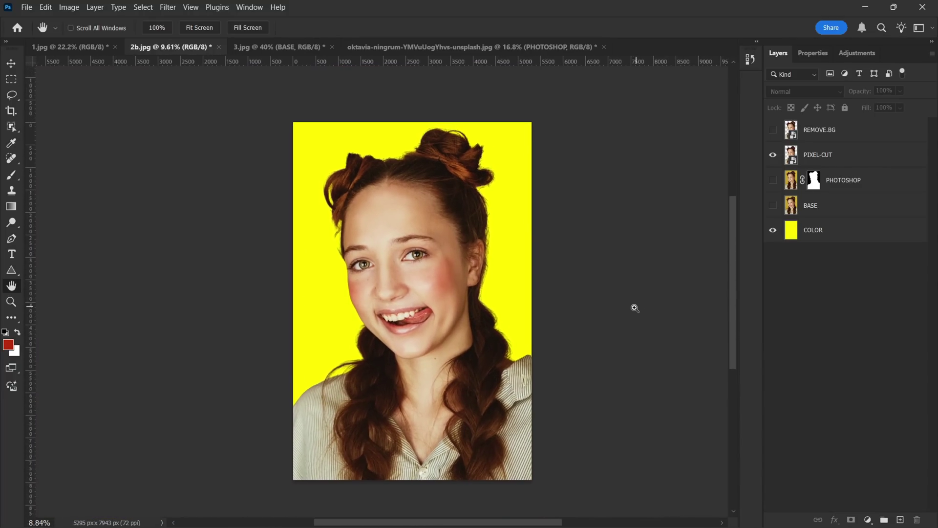
Hide BASE, zoom onto the girl's hair, and toggle REMOVE.BG off and on against Pixelcut
left_click(774, 205)
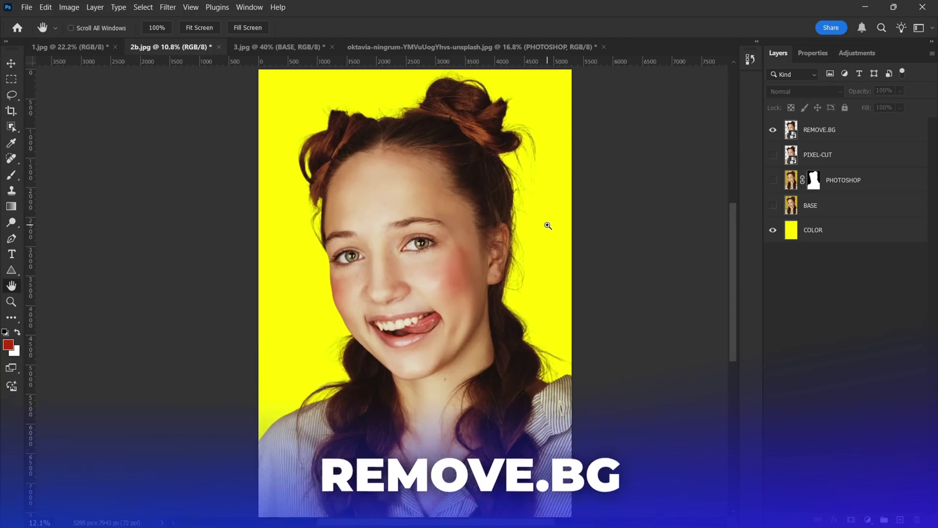
left_click_drag(548, 224, 564, 229)
left_click_drag(528, 104, 533, 139)
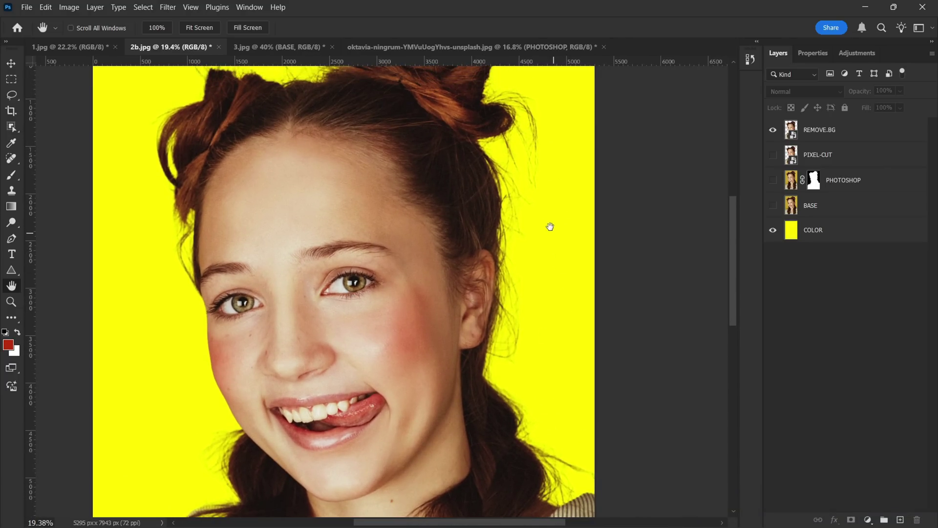
left_click_drag(402, 152, 397, 210)
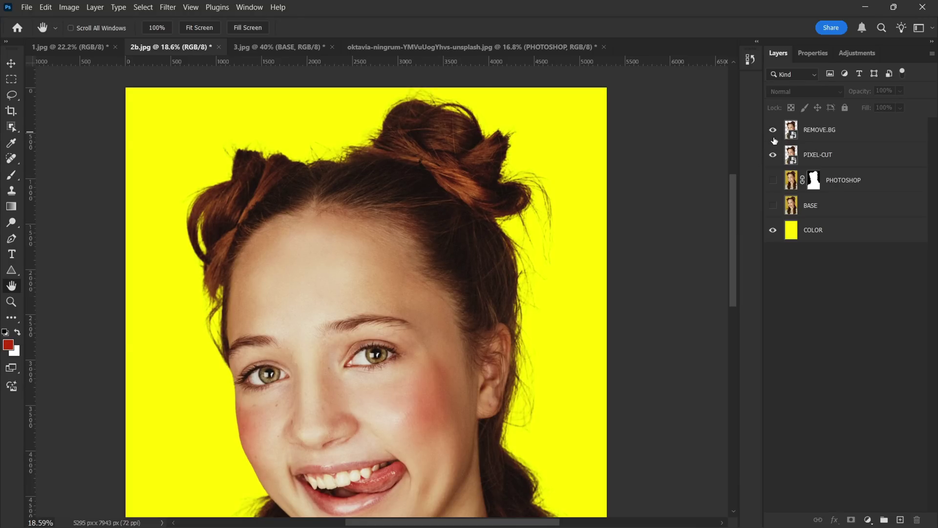
left_click(773, 131)
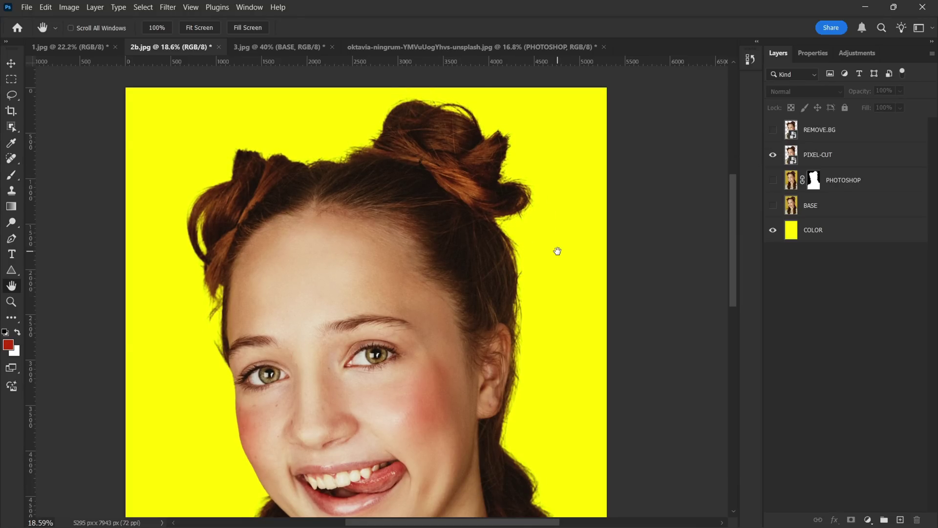
left_click(772, 130)
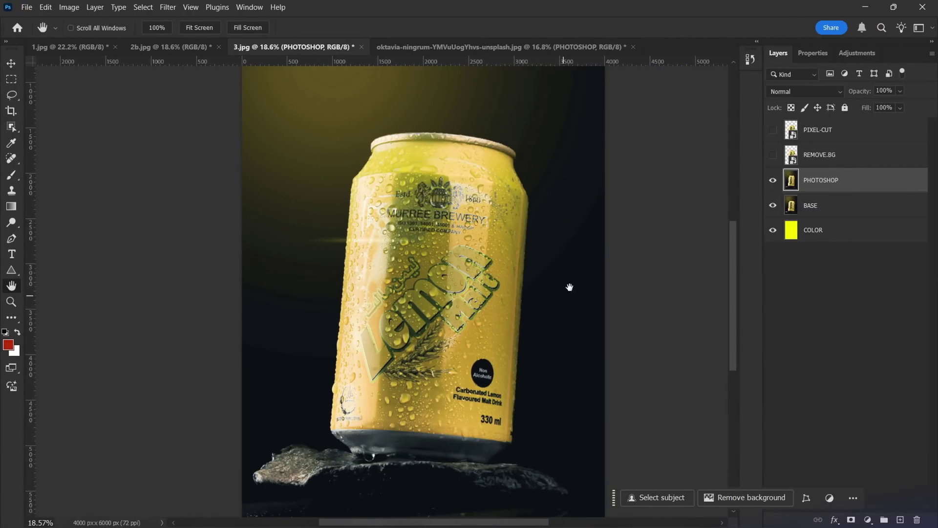
scroll(428, 146, "up", 5)
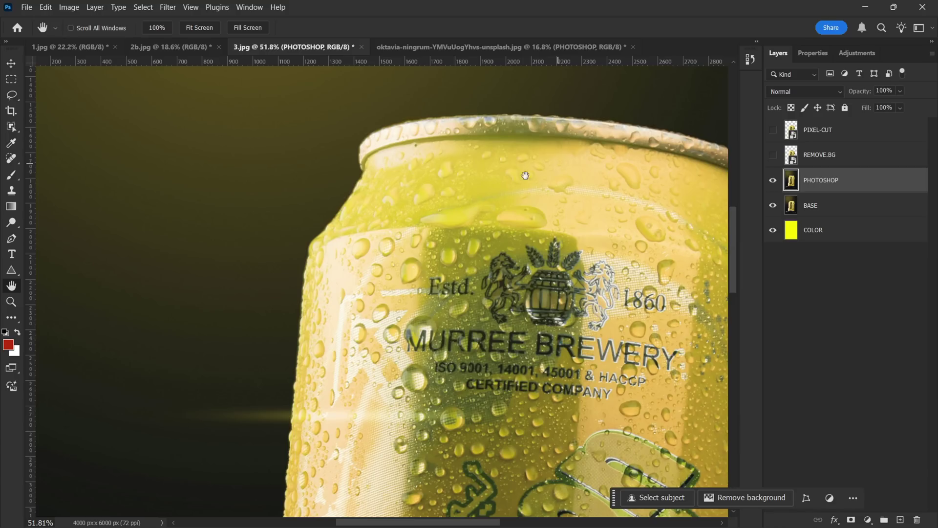
left_click_drag(283, 498, 311, 333)
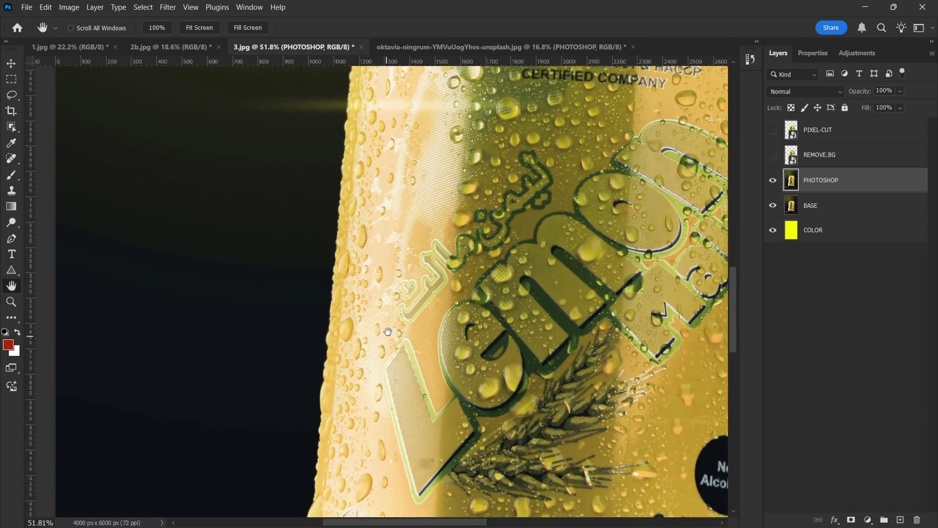
left_click_drag(326, 478, 420, 353)
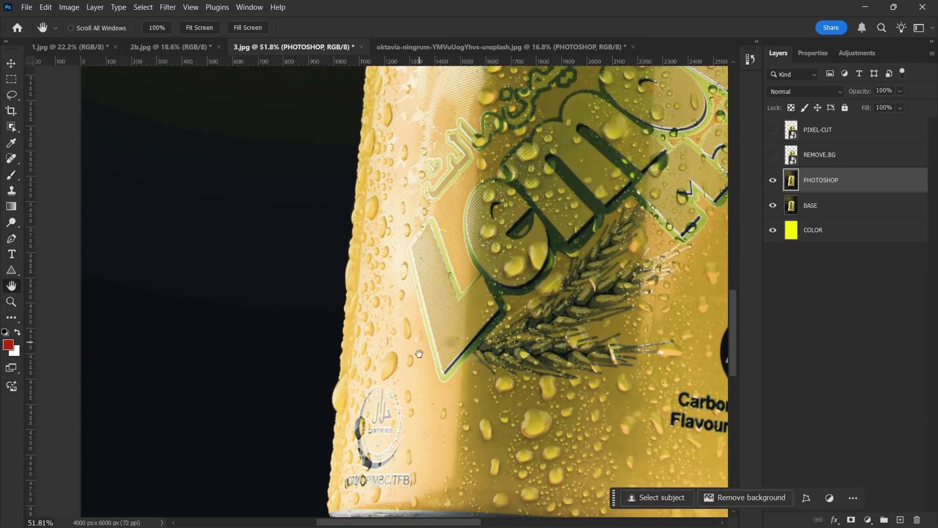
left_click_drag(422, 484, 420, 357)
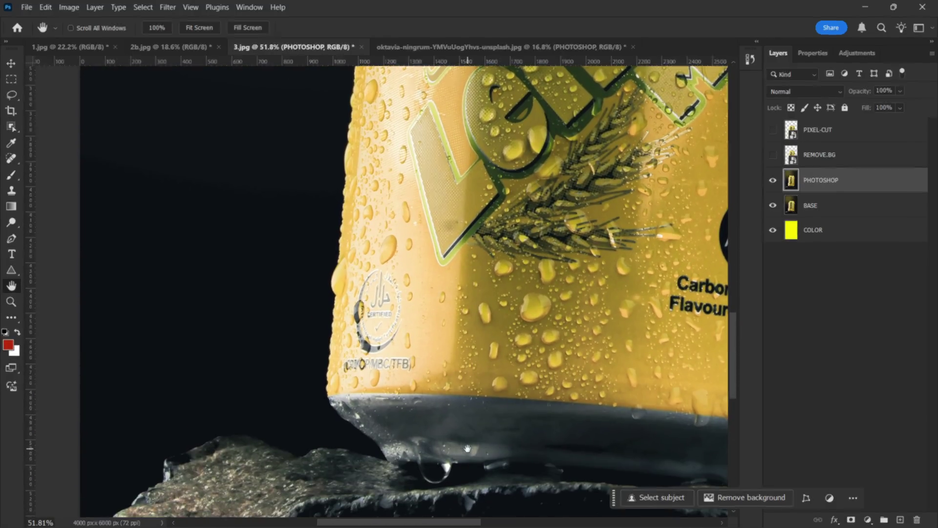
Show REMOVE.BG and hide the PHOTOSHOP and BASE layers for the can
scroll(537, 293, "down", 3)
left_click(772, 155)
left_click(773, 180)
left_click(773, 205)
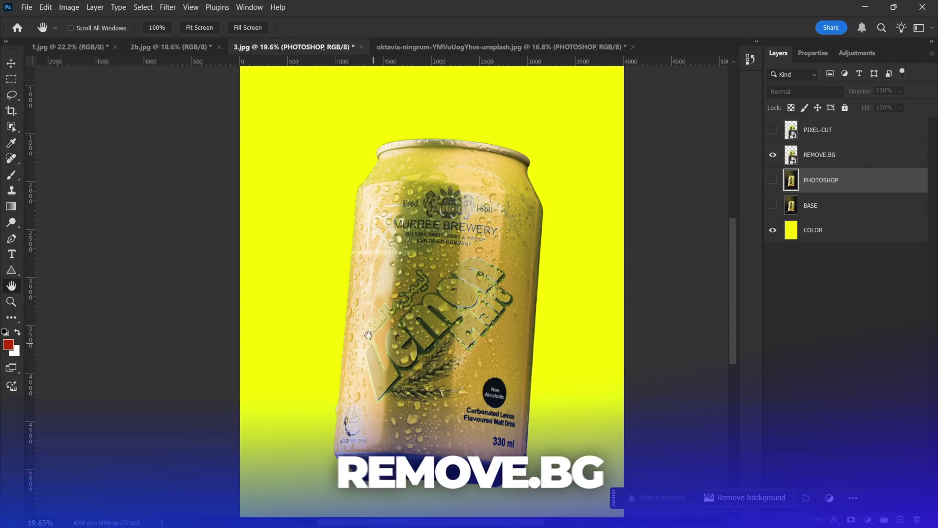
Zoom and scroll over the remove.bg can's sides and base on yellow
scroll(365, 291, "up", 2)
scroll(365, 291, "up", 4)
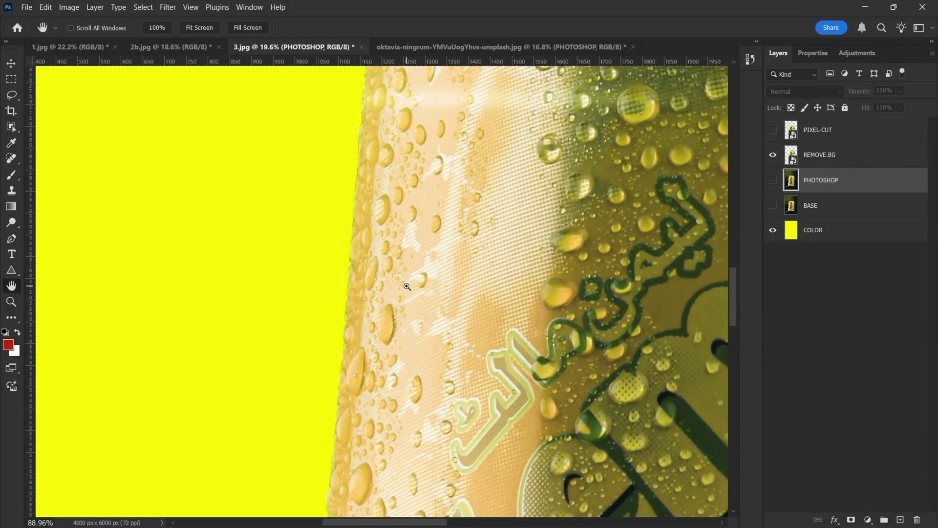
scroll(384, 295, "down", 1)
scroll(371, 278, "down", 2)
scroll(362, 264, "down", 3)
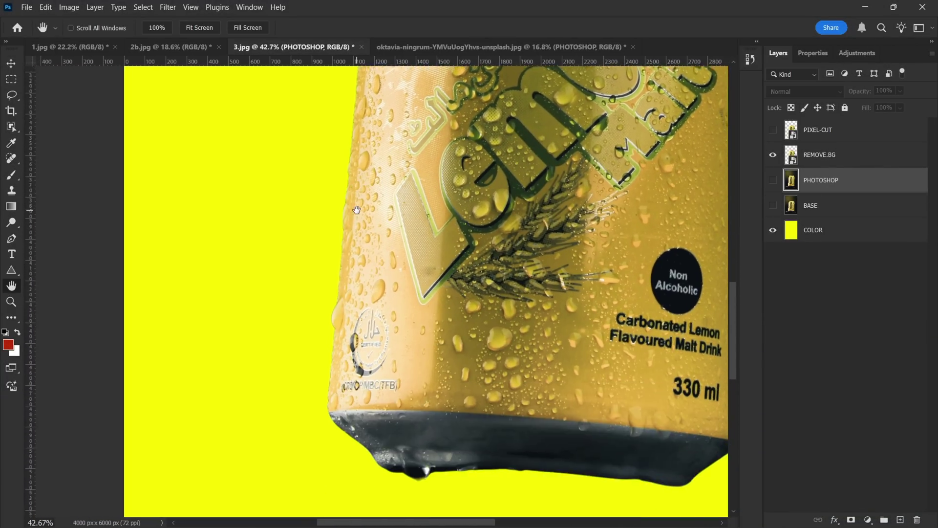
scroll(347, 242, "down", 3)
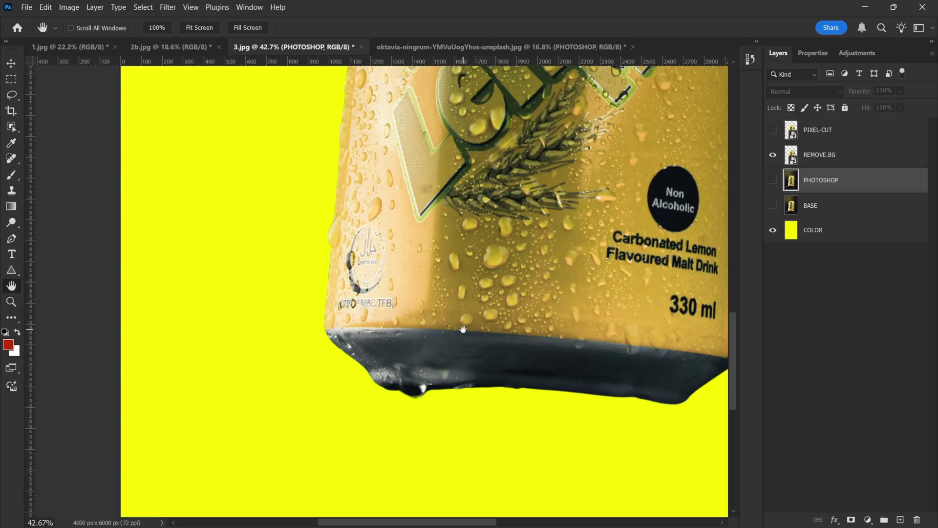
scroll(430, 357, "down", 1)
scroll(430, 356, "right", 1)
scroll(422, 375, "up", 4)
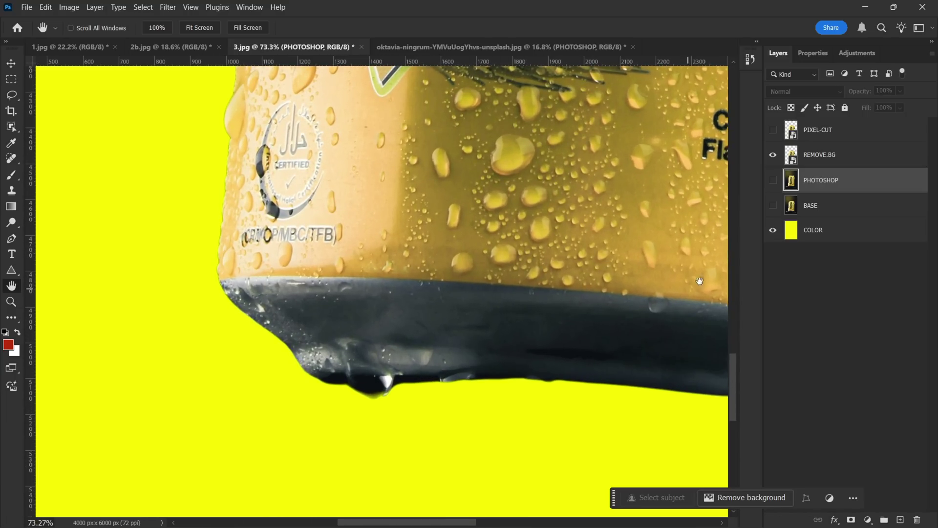
Toggle BASE on and off to compare the can's edges with the original
left_click(771, 205)
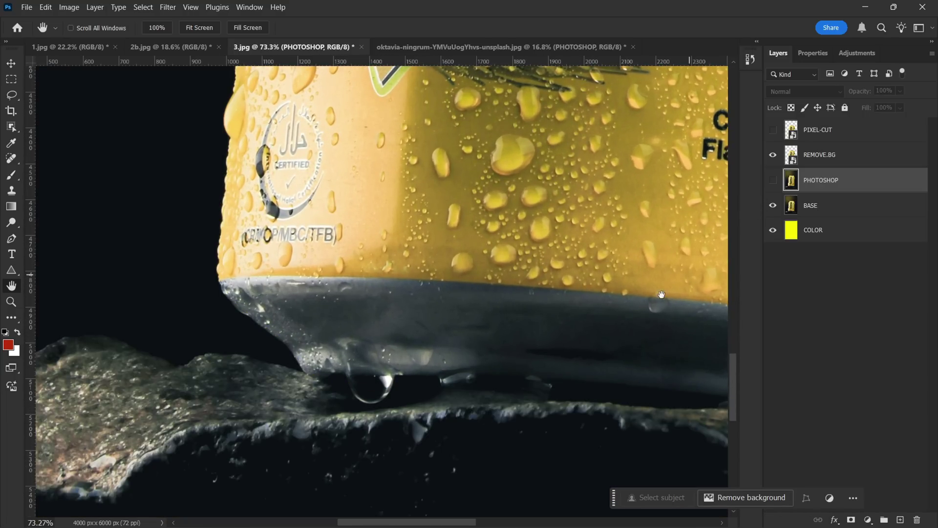
left_click(772, 205)
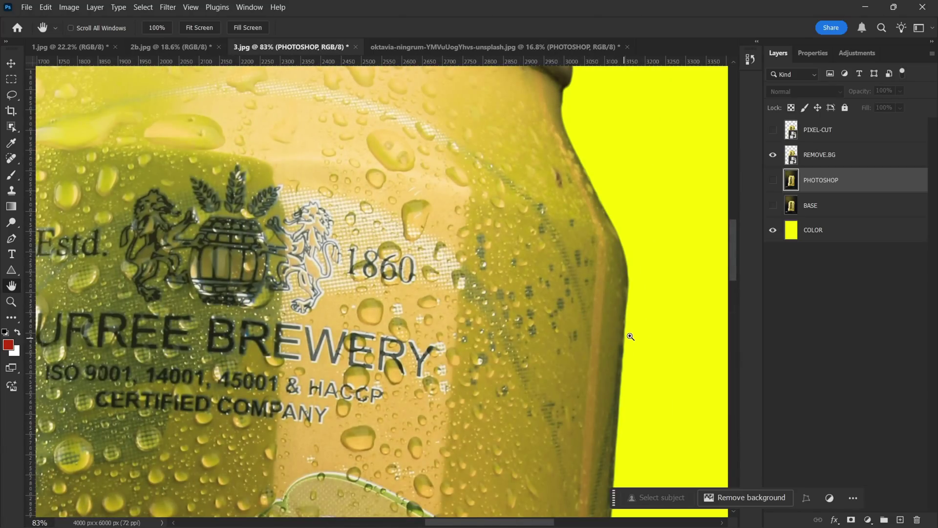
scroll(631, 336, "down", 3)
scroll(630, 336, "down", 3)
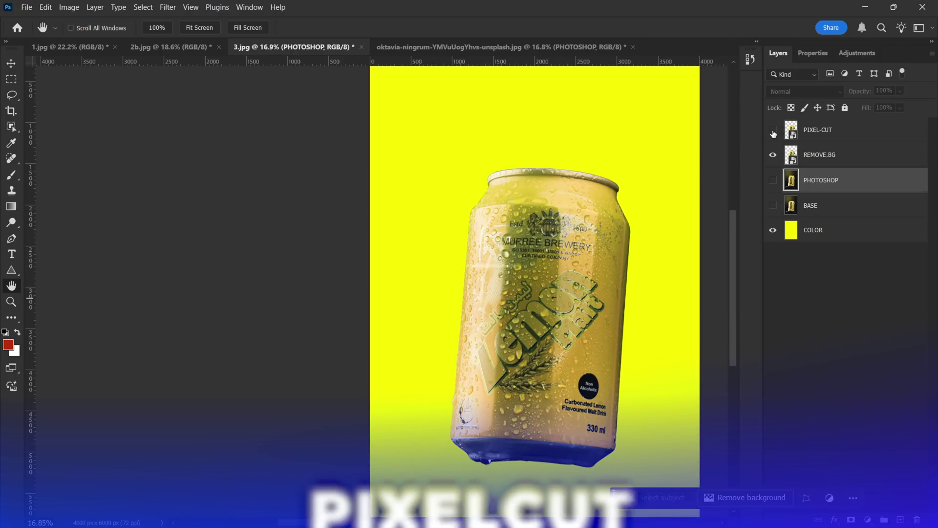
Show PIXEL-CUT and BASE, then zoom in on the can
left_click(774, 131)
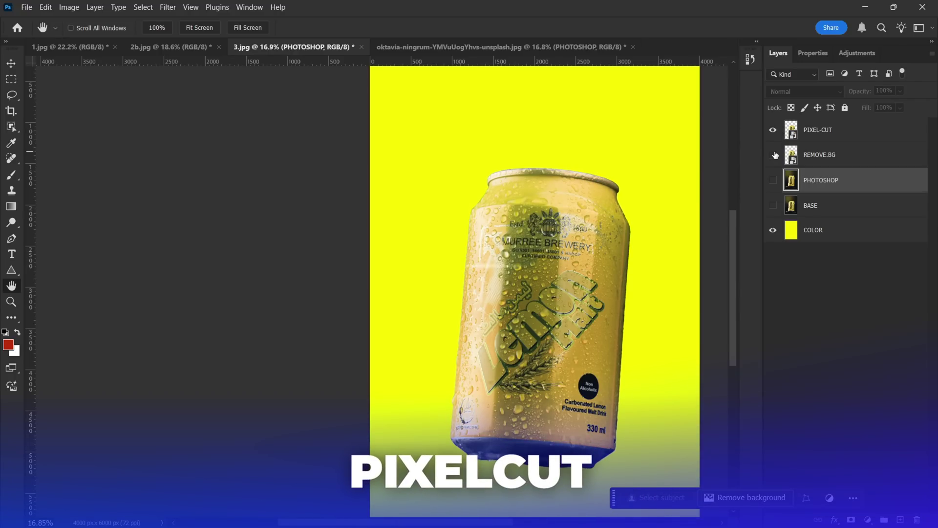
left_click(773, 205)
scroll(533, 398, "up", 2)
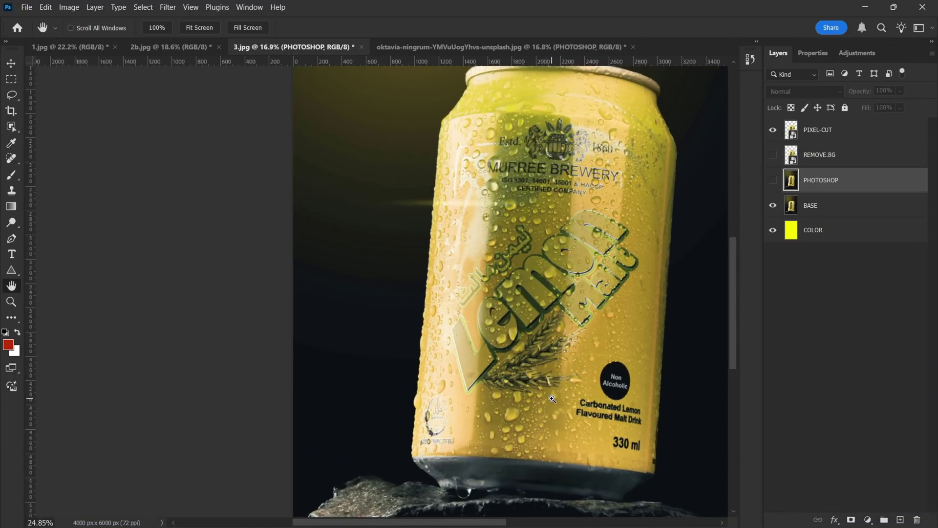
scroll(506, 194, "up", 2)
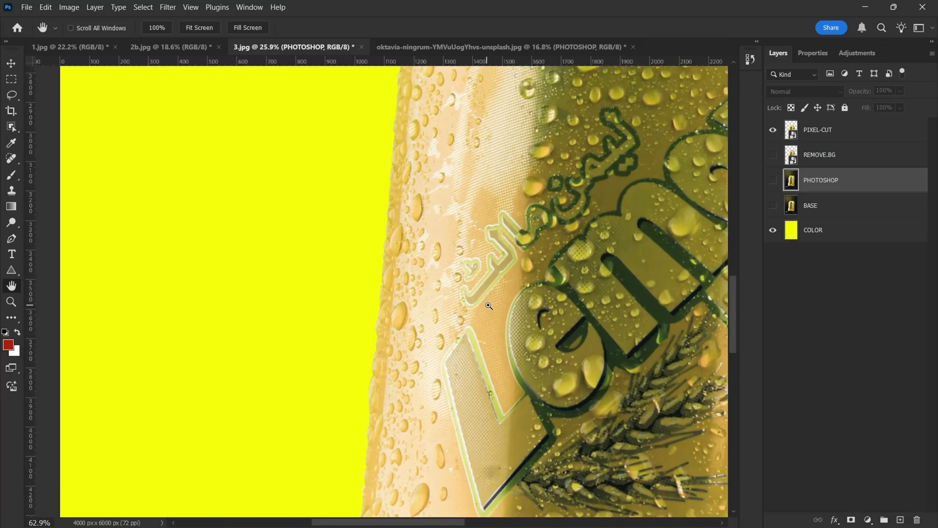
scroll(506, 194, "up", 2)
scroll(376, 272, "up", 2)
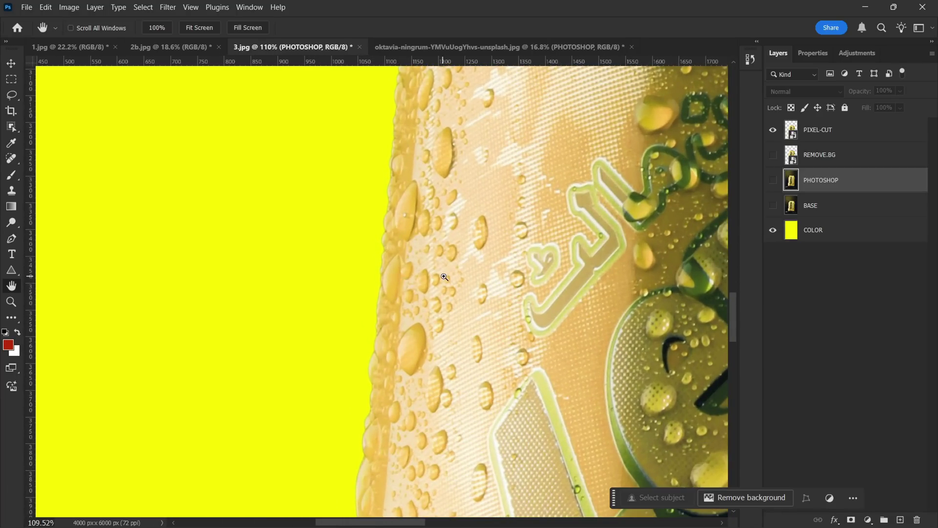
scroll(462, 268, "up", 2)
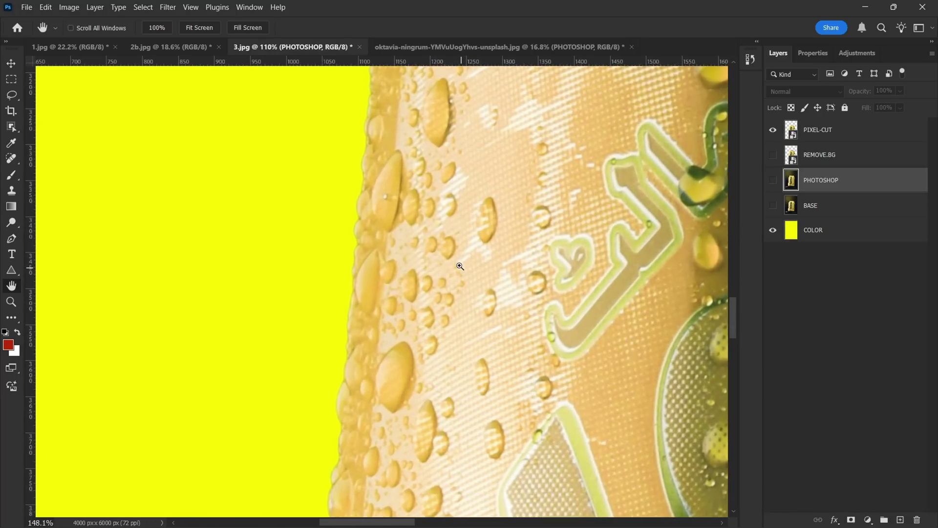
Zoom and pan along the Pixelcut can's bottom edge
scroll(479, 336, "down", 2)
scroll(479, 335, "down", 1)
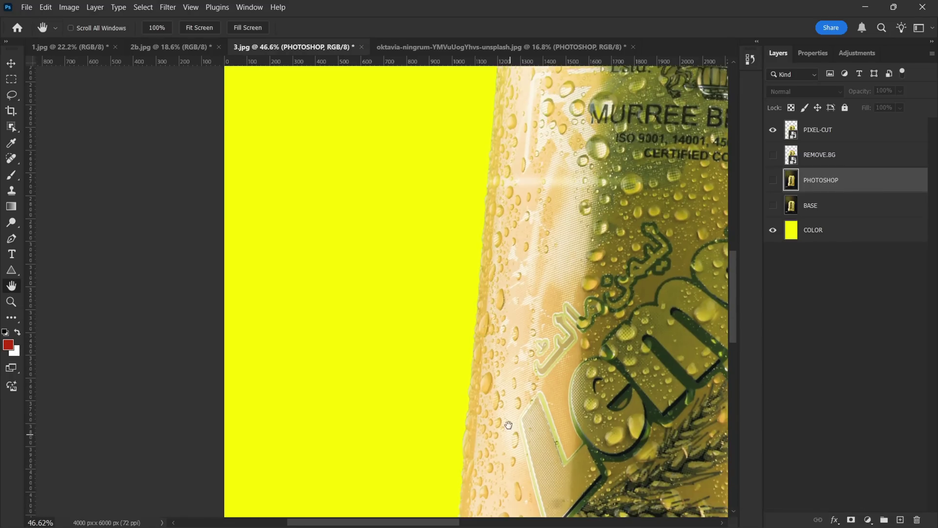
scroll(479, 298, "down", 2)
scroll(489, 380, "up", 1)
scroll(524, 386, "up", 1)
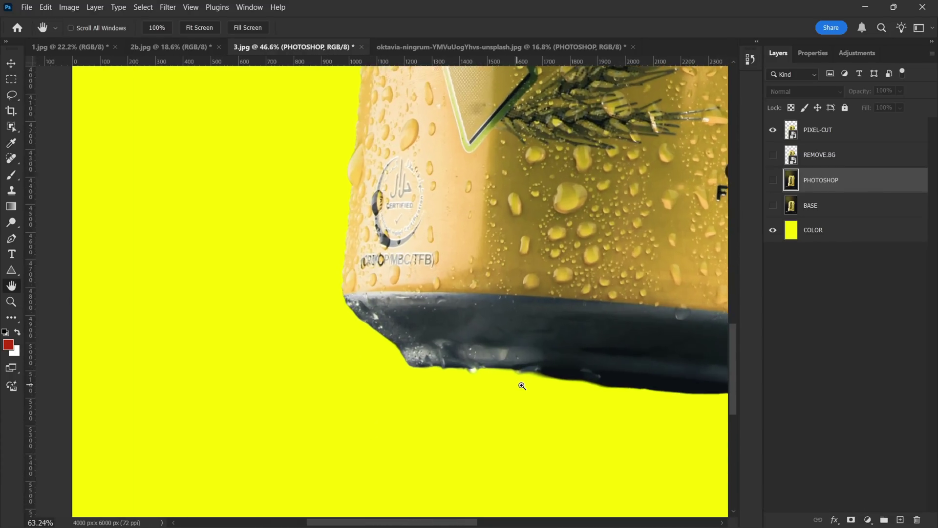
left_click_drag(608, 391, 496, 394)
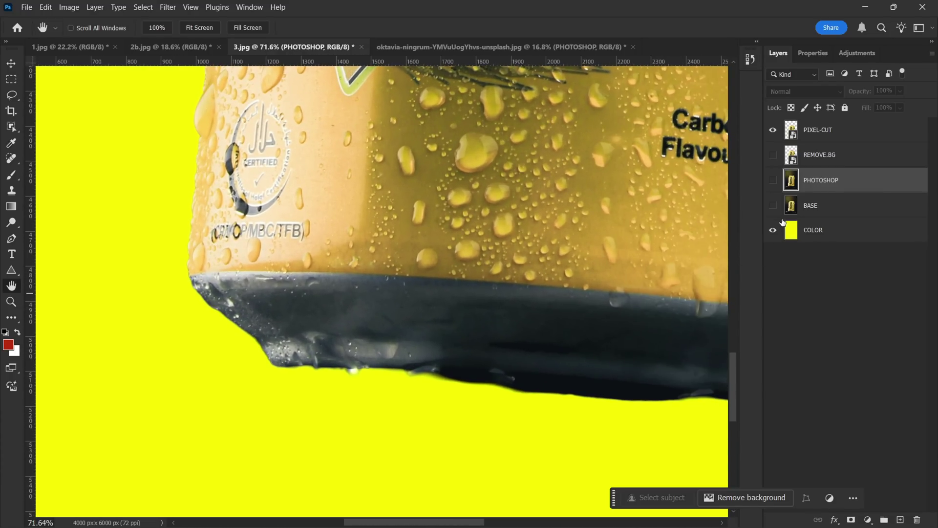
Toggle BASE to compare the can's edges on yellow, zooming in and out
left_click(773, 206)
left_click(773, 206)
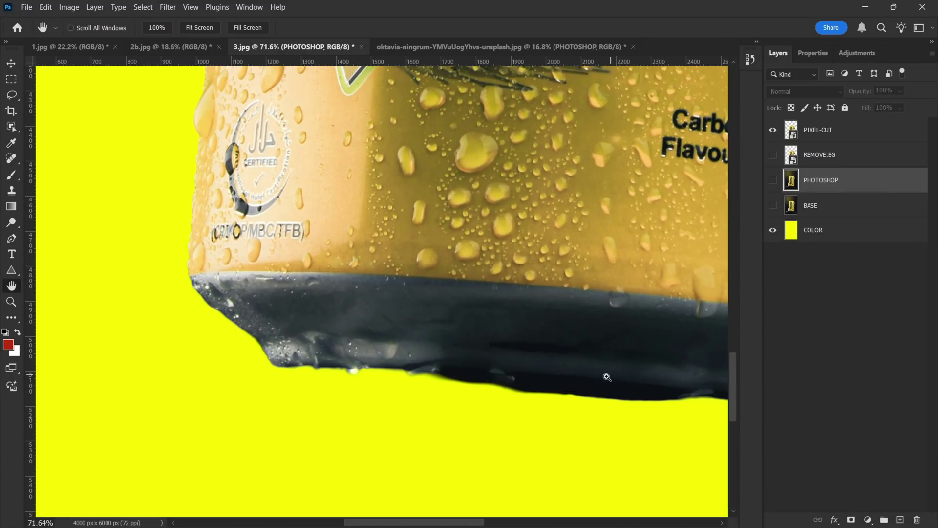
scroll(607, 377, "down", 5)
scroll(596, 357, "up", 1)
scroll(589, 345, "up", 1)
scroll(583, 337, "up", 2)
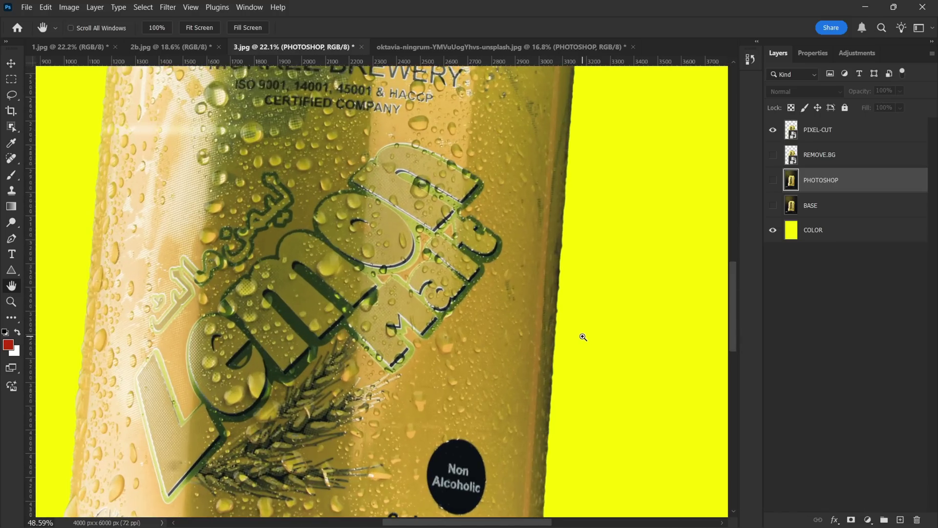
scroll(583, 336, "up", 2)
scroll(599, 338, "down", 3)
scroll(569, 356, "up", 1)
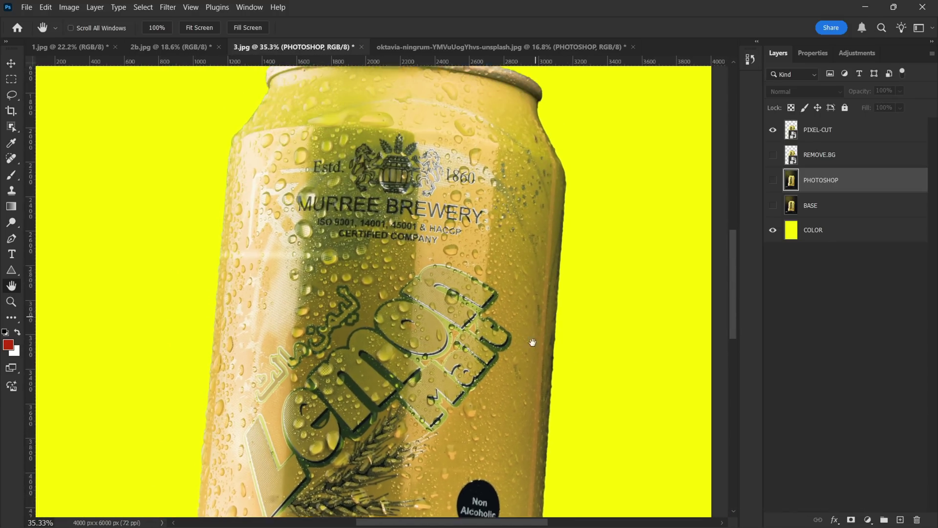
scroll(535, 336, "up", 1)
scroll(547, 210, "up", 3)
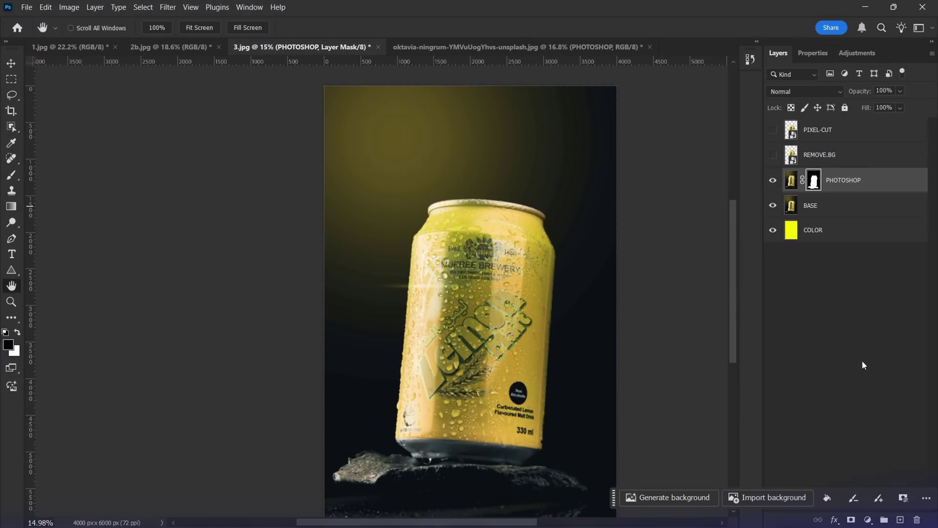
Hide BASE and zoom into the masked can's top-left and left edges on yellow
left_click(773, 205)
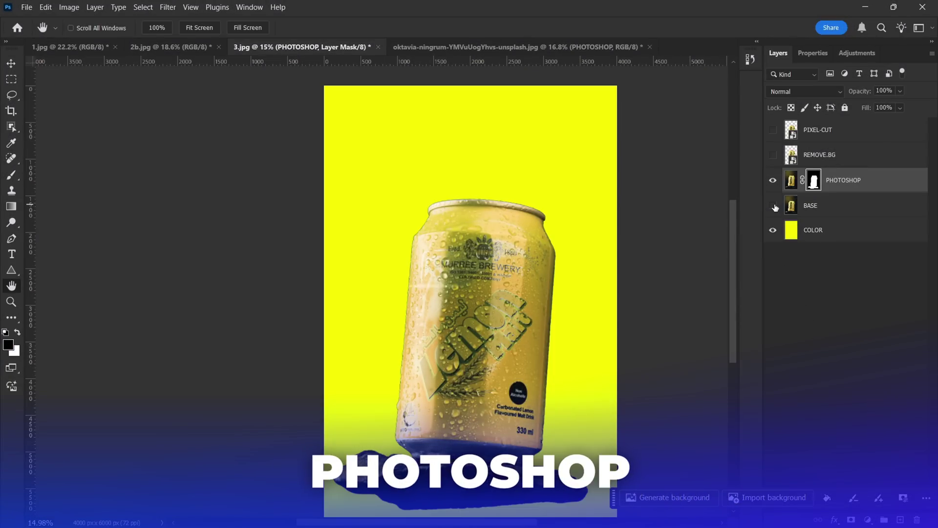
left_click(426, 236, "ctrl")
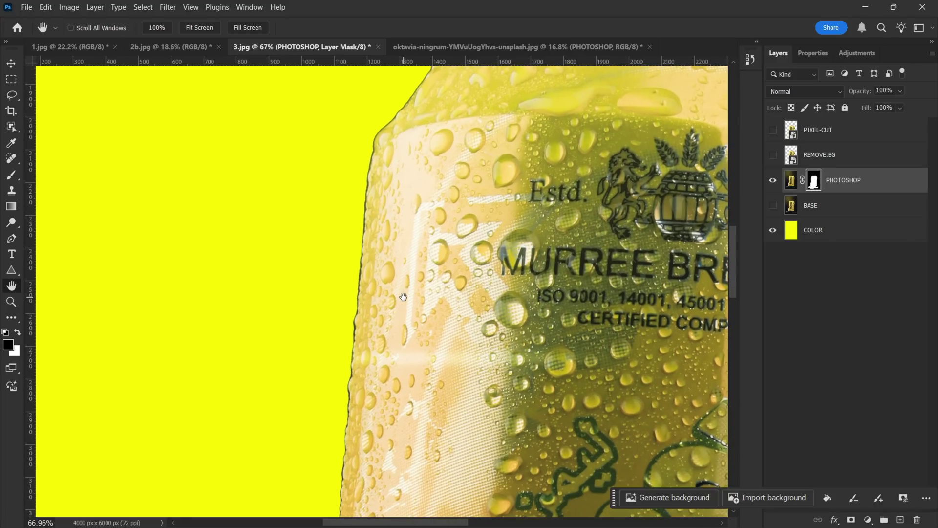
left_click(386, 265, "ctrl")
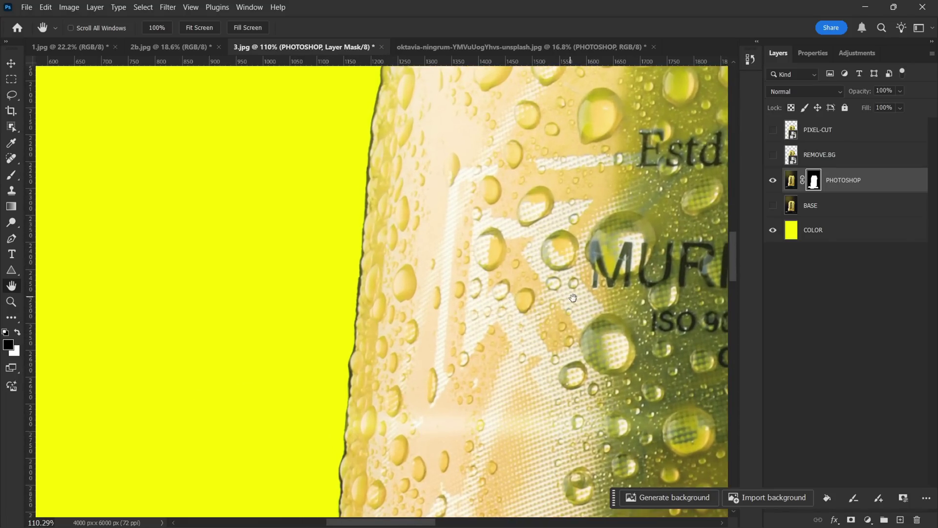
Zoom back out and recentre the whole can and rock
scroll(415, 250, "down", 2)
scroll(464, 225, "down", 2)
scroll(505, 201, "down", 2)
scroll(504, 201, "down", 6)
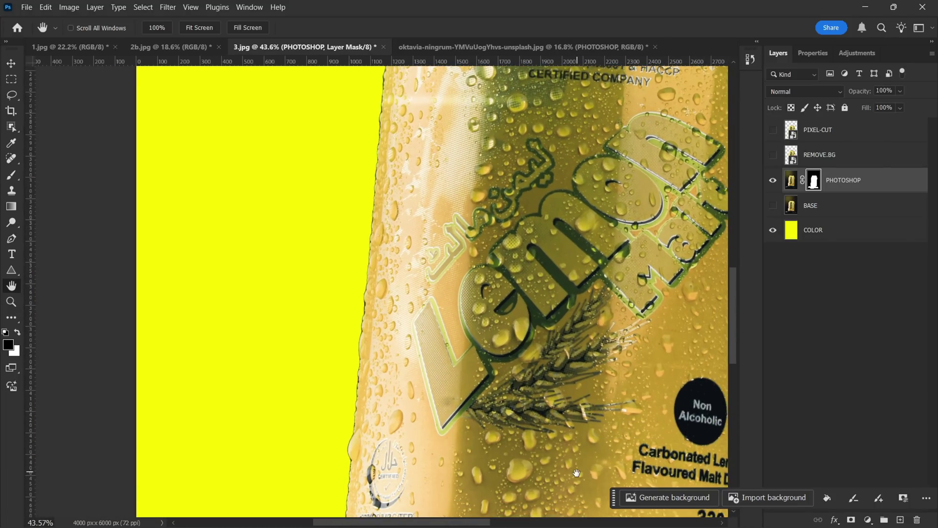
scroll(654, 380, "down", 3)
left_click_drag(655, 379, 622, 395)
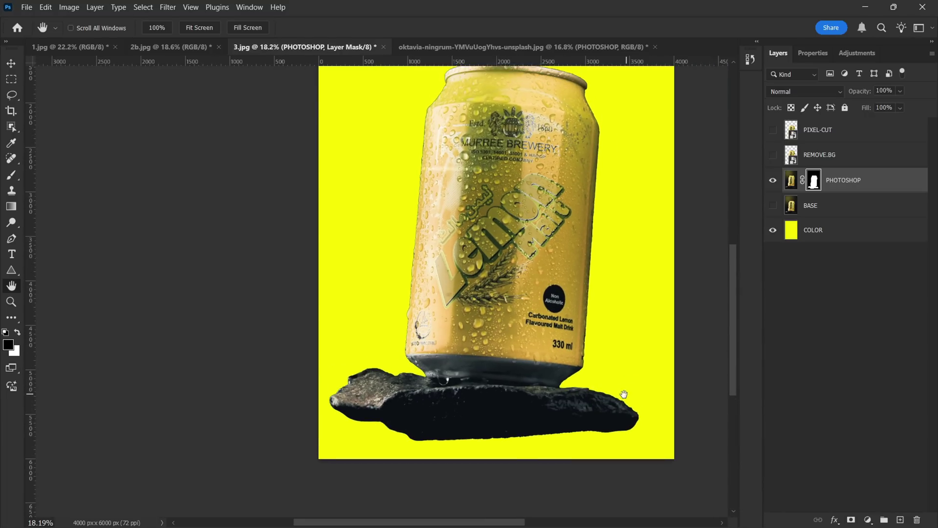
scroll(687, 183, "up", 1)
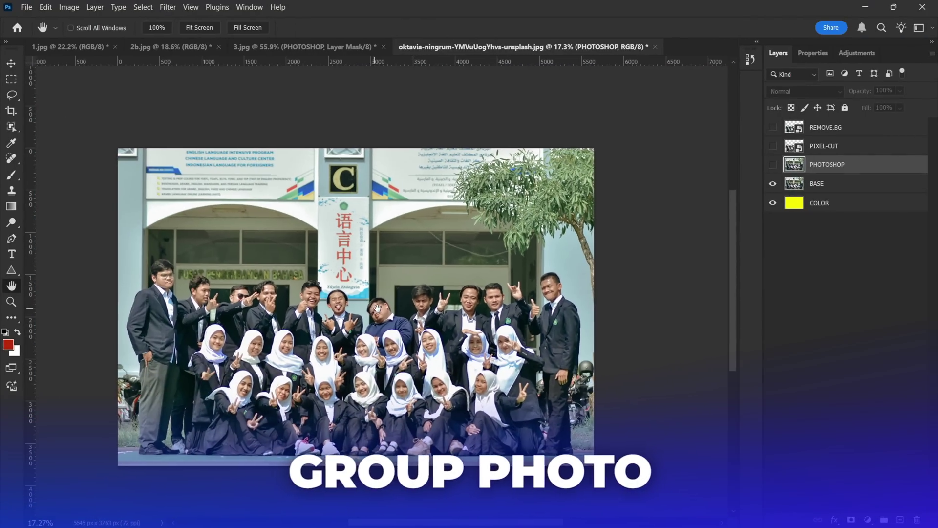
Hide BASE and zoom in on the group's raised hand in the remove.bg cutout
left_click_drag(377, 308, 408, 308)
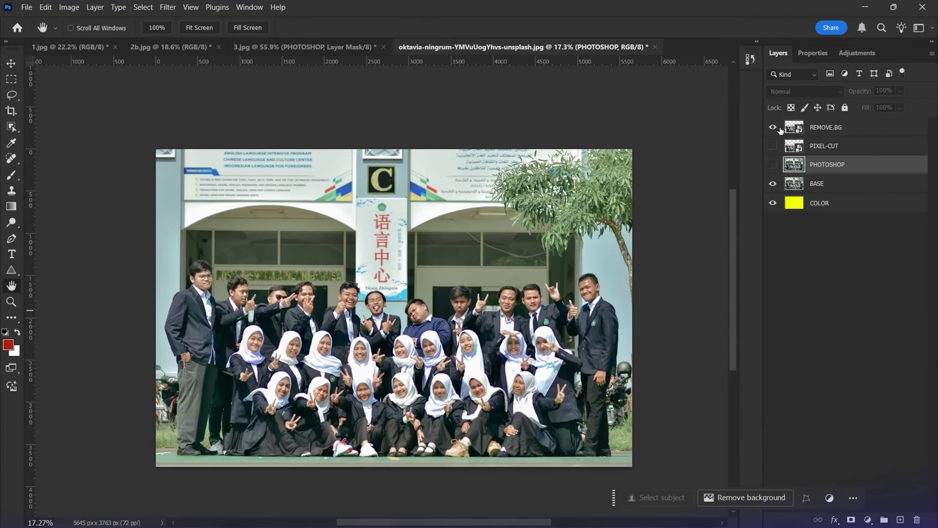
left_click(773, 184)
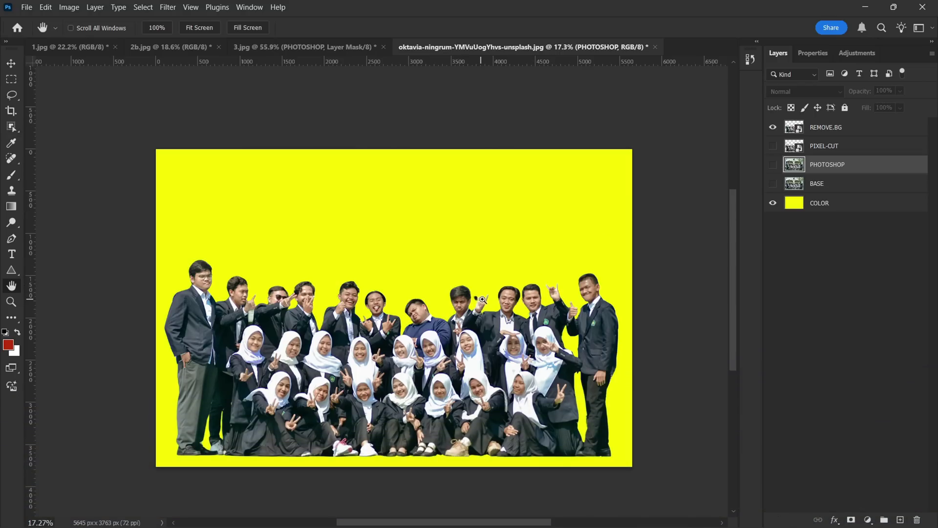
left_click_drag(483, 299, 563, 309)
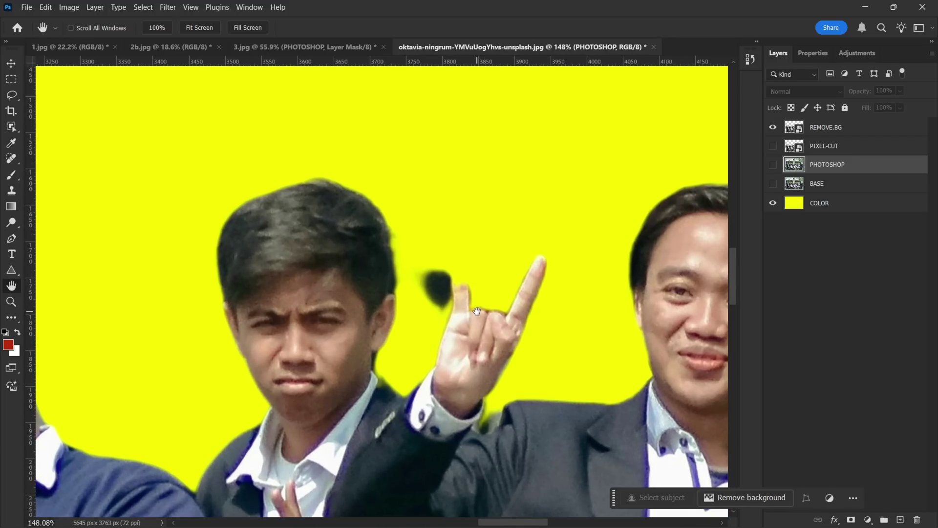
scroll(476, 311, "down", 5)
left_click_drag(577, 346, 619, 346)
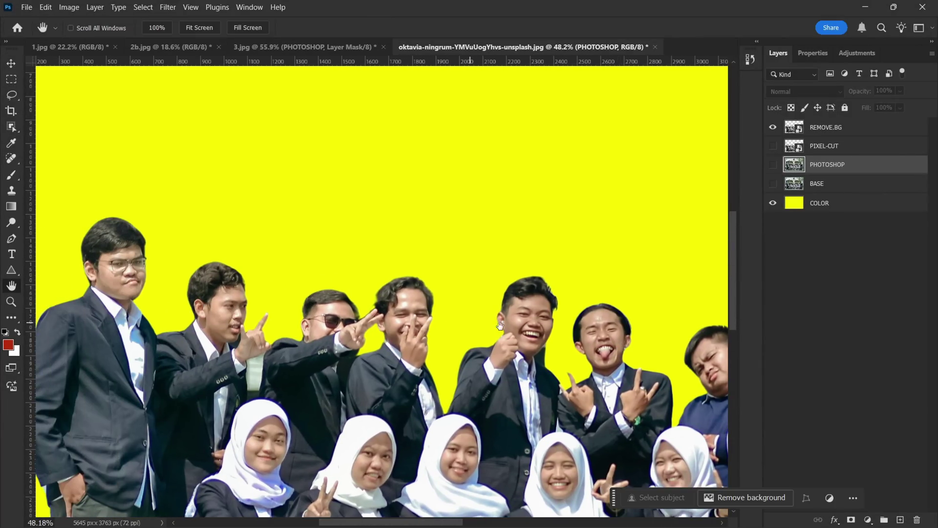
Scroll over the remove.bg group cutout to inspect the remaining edges
scroll(268, 401, "down", 3)
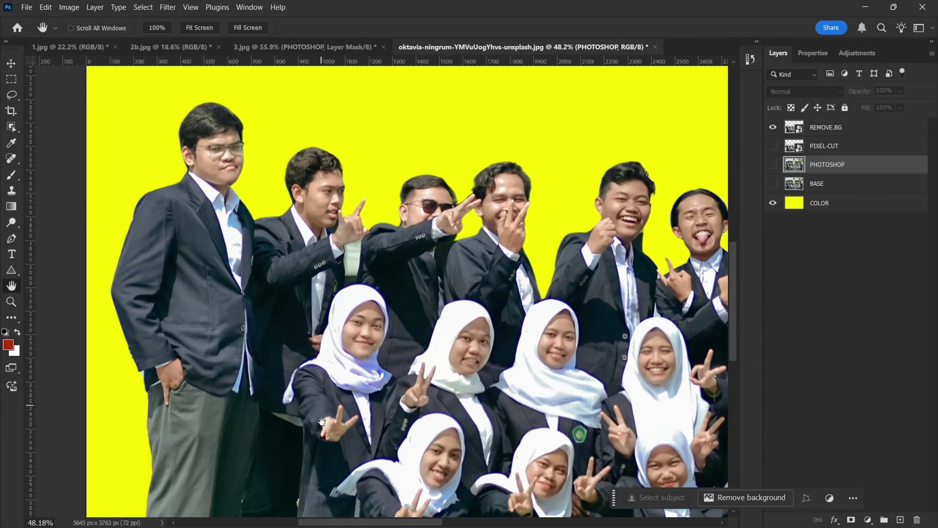
scroll(197, 396, "down", 6)
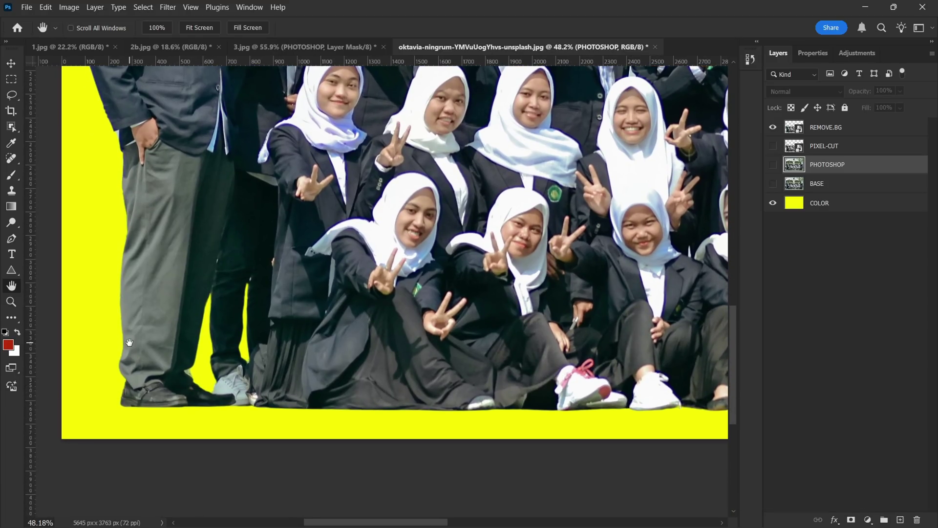
scroll(251, 349, "up", 2)
scroll(551, 344, "down", 5)
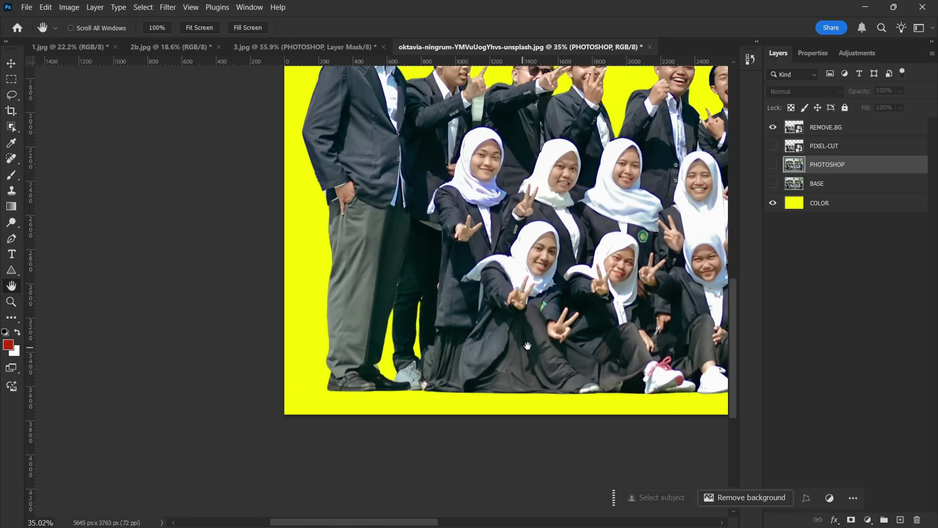
scroll(538, 337, "up", 3)
scroll(514, 327, "right", 3)
scroll(501, 322, "right", 1)
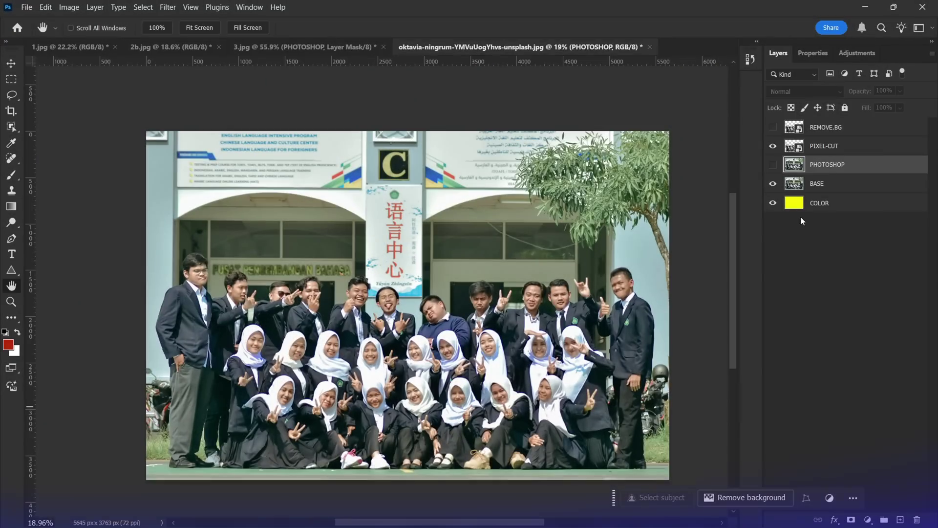
Hide BASE and pan across the Pixelcut group cutout to the right side
left_click(772, 184)
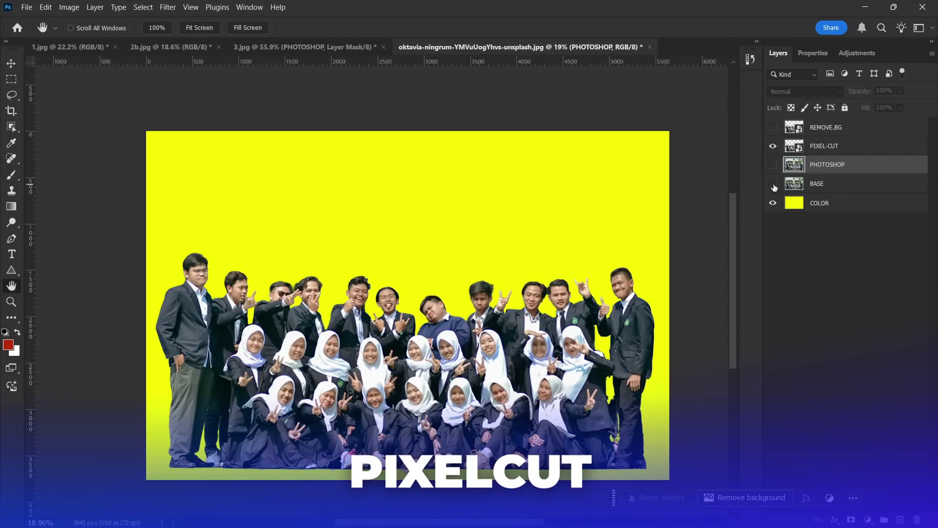
scroll(543, 304, "up", 3)
scroll(532, 299, "up", 2)
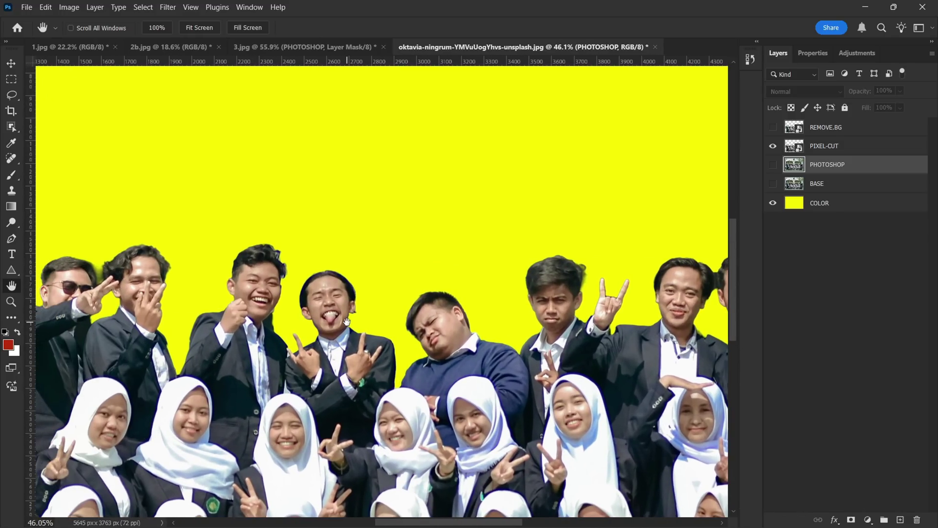
left_click_drag(337, 310, 232, 299)
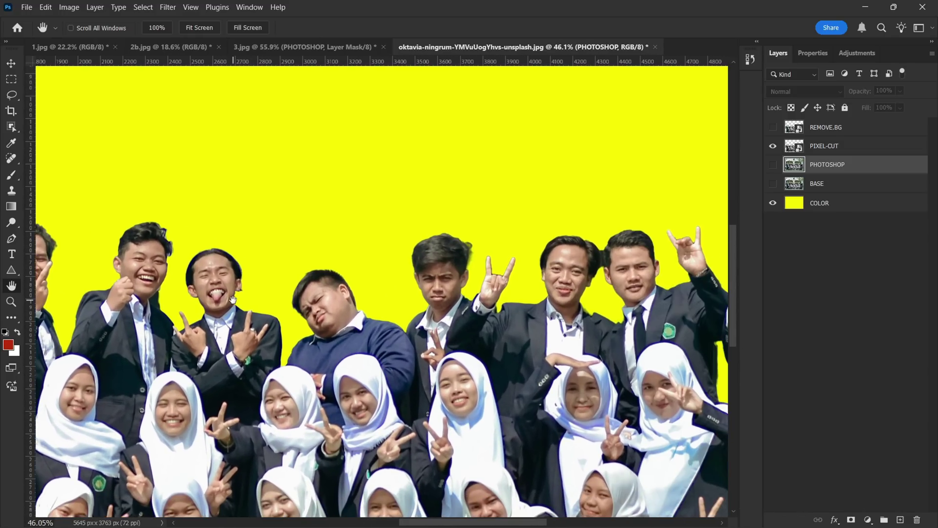
left_click_drag(601, 397, 318, 291)
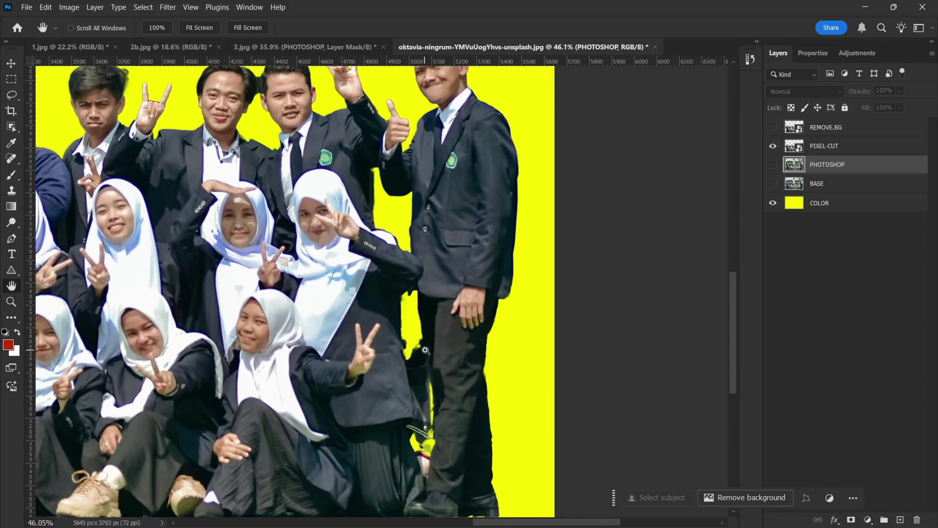
Zoom in closely on the standing men's faces, then zoom back out
left_click_drag(425, 351, 446, 355)
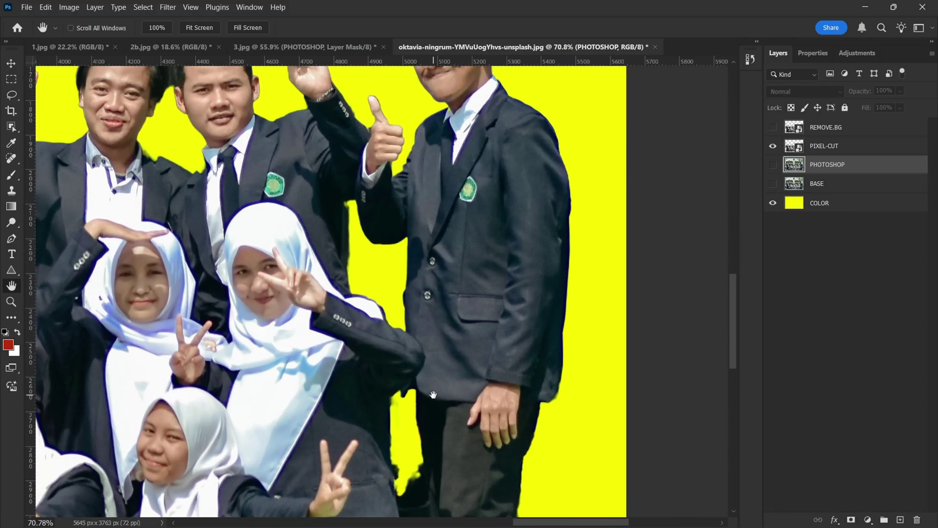
mouse_move(430, 264)
left_mouse_down()
mouse_move(455, 307)
mouse_move(541, 342)
left_mouse_up()
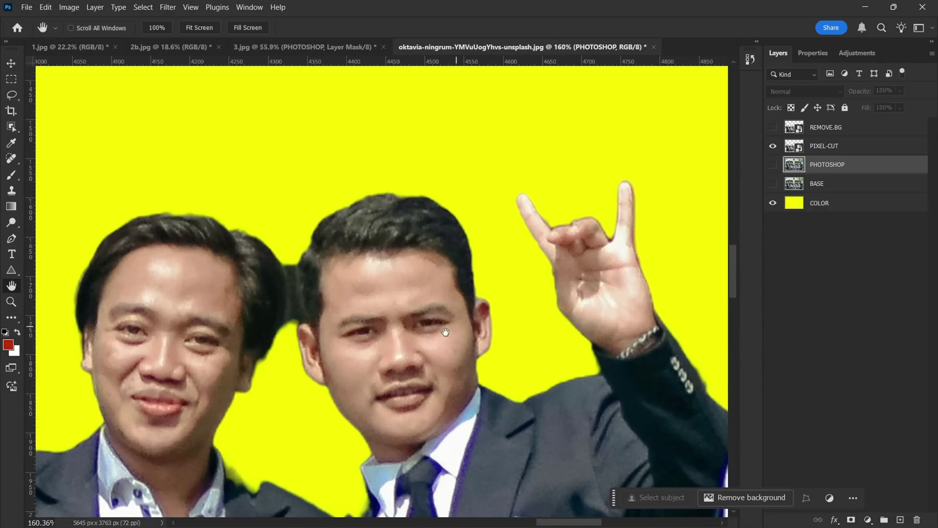
key("ctrl+minus")
key("ctrl+minus")
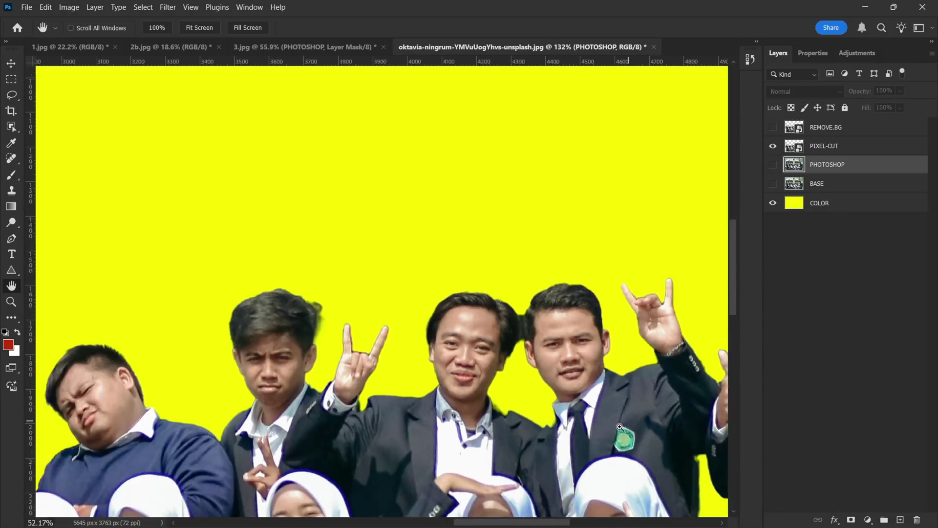
mouse_move(538, 350)
left_mouse_down()
mouse_move(400, 436)
mouse_move(483, 375)
mouse_move(358, 356)
left_mouse_up()
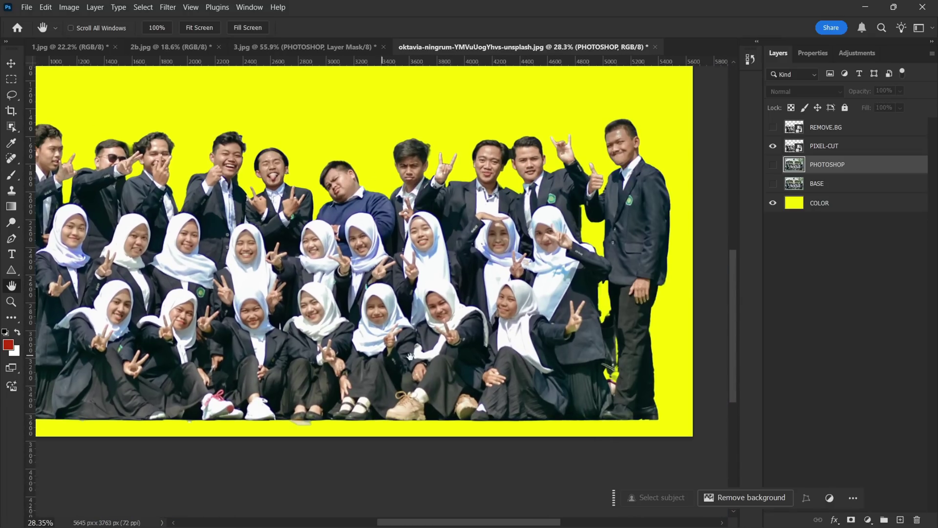
scroll(630, 330, "up", 5)
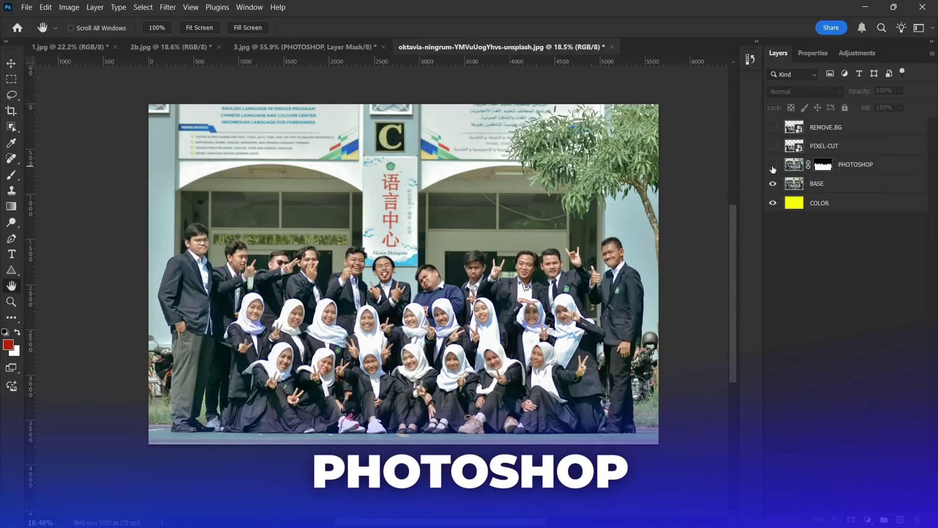
Hide BASE and zoom in on the group's faces to check the Photoshop mask edges
left_click(773, 184)
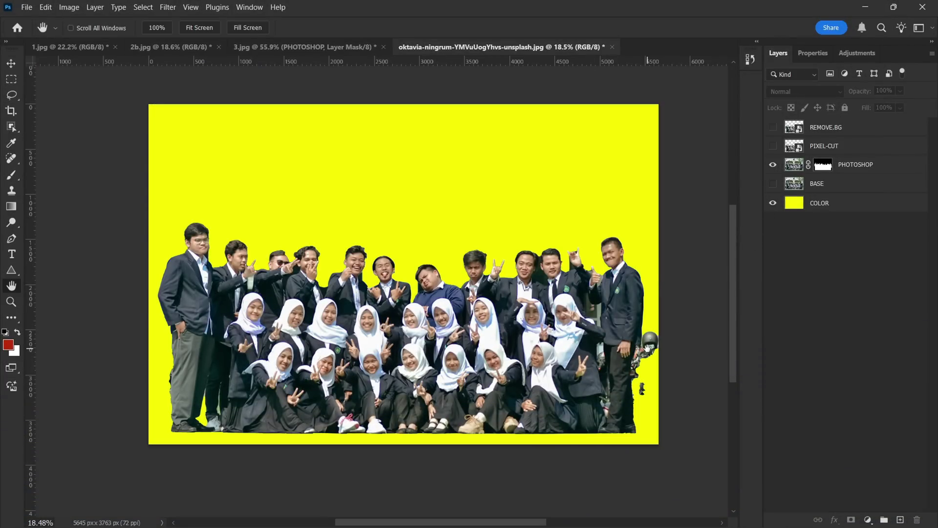
scroll(635, 332, "up", 3)
scroll(641, 342, "up", 1)
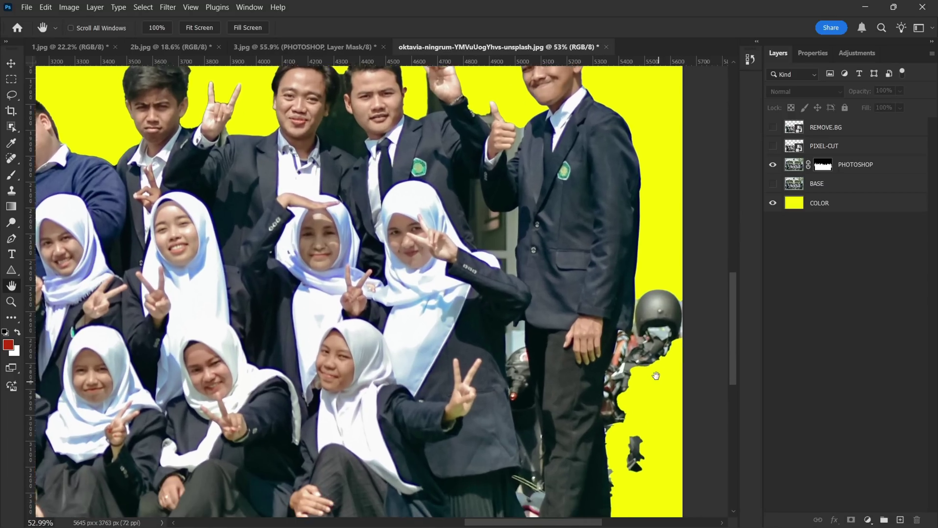
scroll(655, 376, "up", 2)
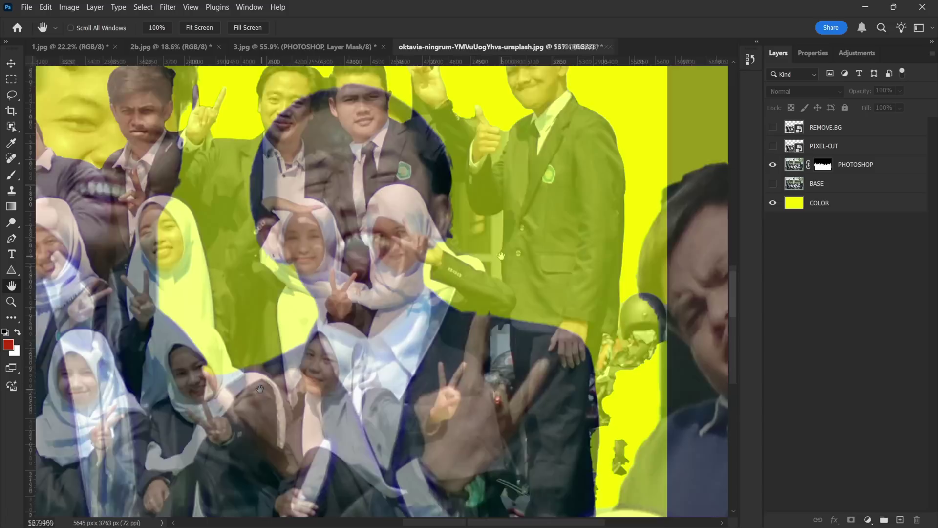
scroll(341, 351, "down", 5)
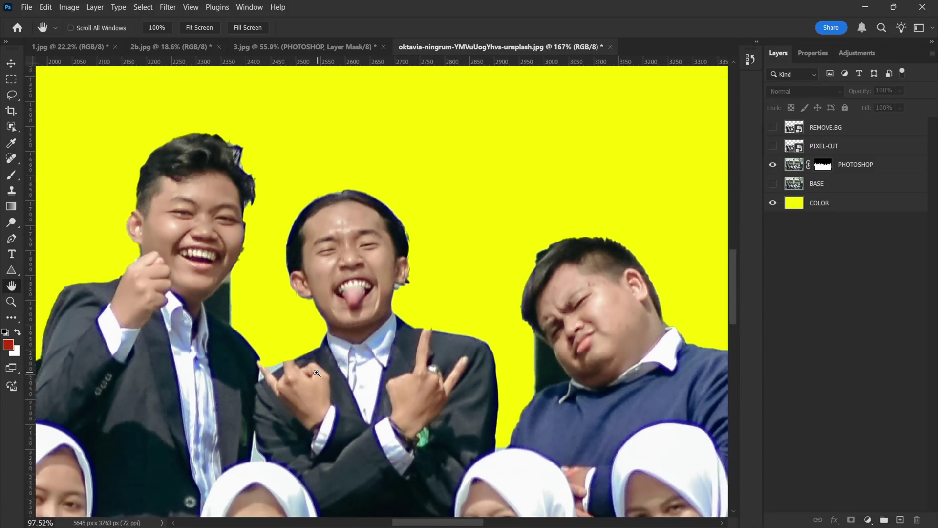
scroll(284, 397, "down", 2)
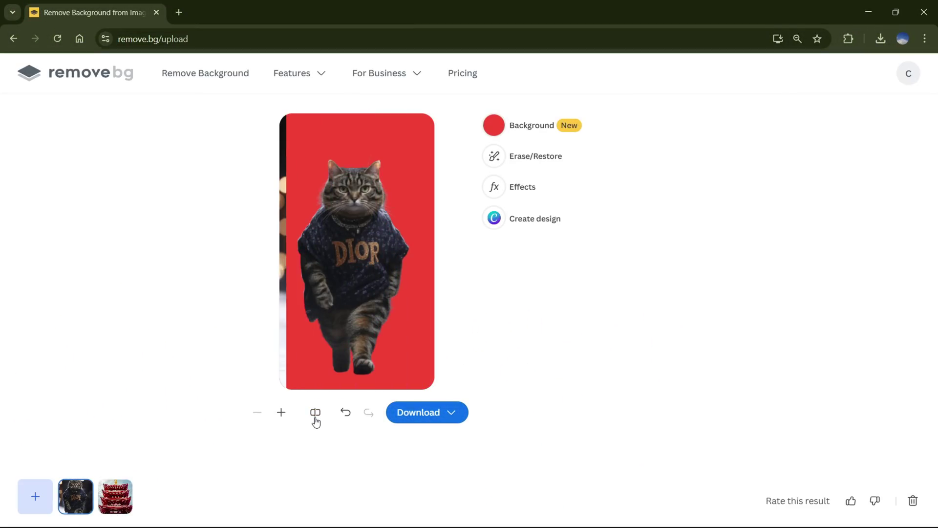
In Pixelcut, open the cutout's effects options and compare the result with the original
left_click(315, 419)
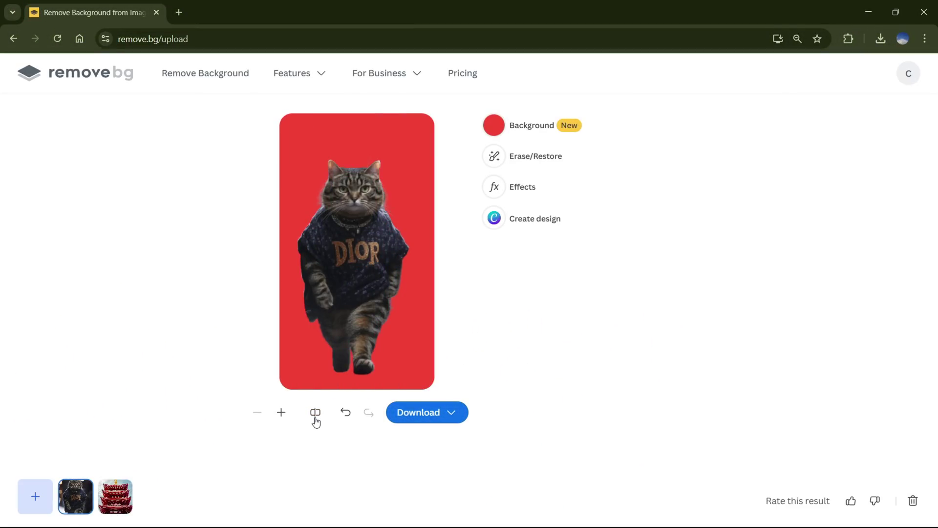
left_click(506, 190)
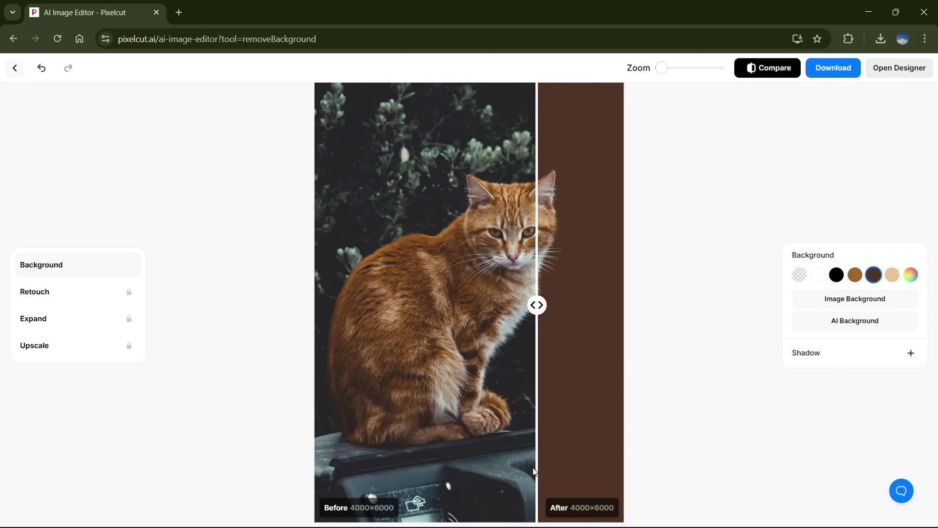
left_click_drag(453, 477, 402, 494)
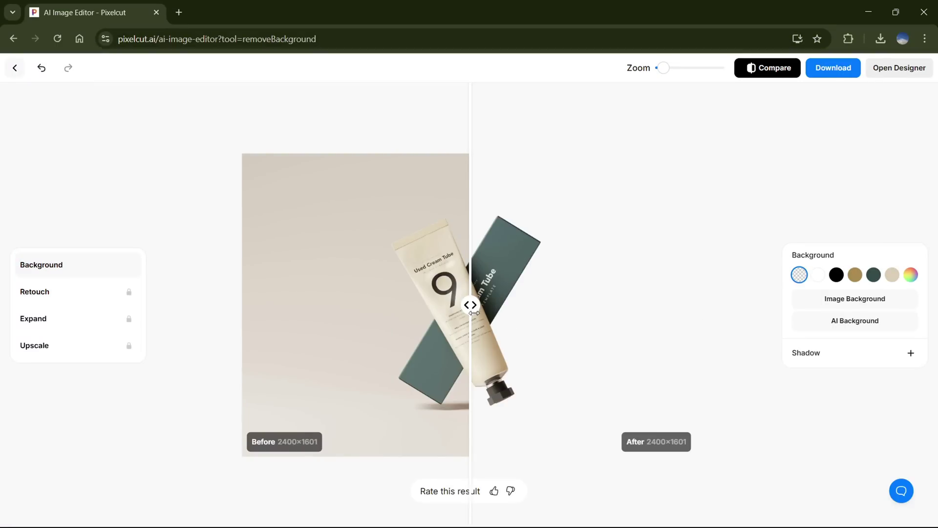
mouse_move(491, 324)
left_mouse_down()
mouse_move(568, 334)
mouse_move(310, 356)
mouse_move(645, 355)
mouse_move(309, 355)
left_mouse_up()
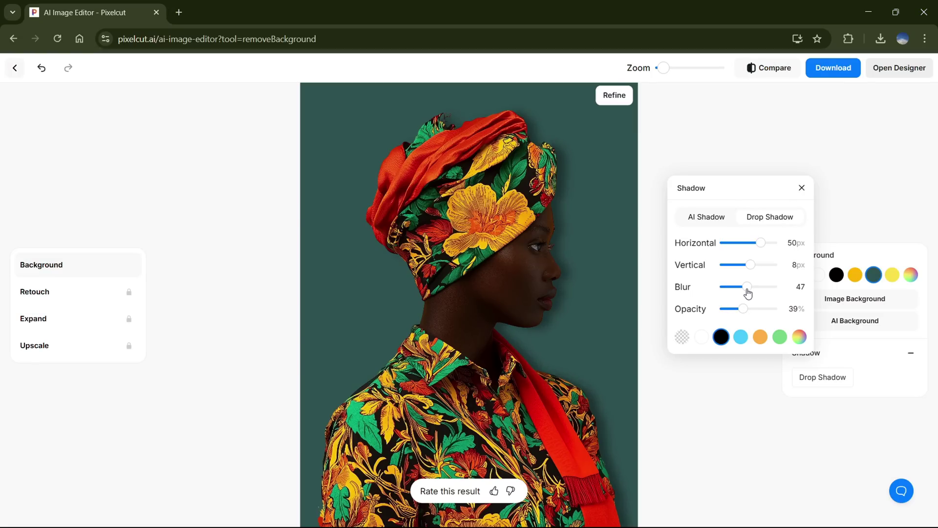
Set the drop shadow to 69 px horizontal, 13 px vertical, and pick the yellow-orange background
mouse_move(751, 264)
left_mouse_down()
mouse_move(761, 269)
mouse_move(750, 279)
left_mouse_up()
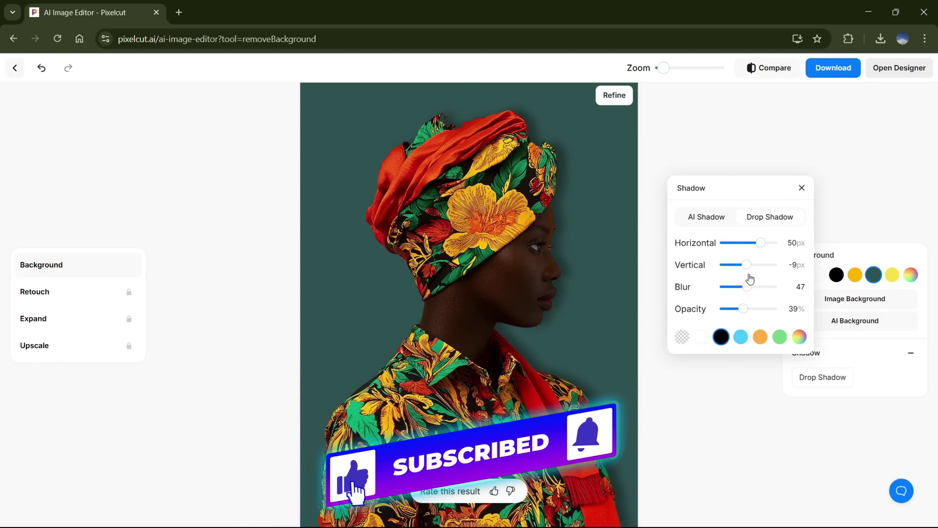
left_click_drag(761, 242, 752, 264)
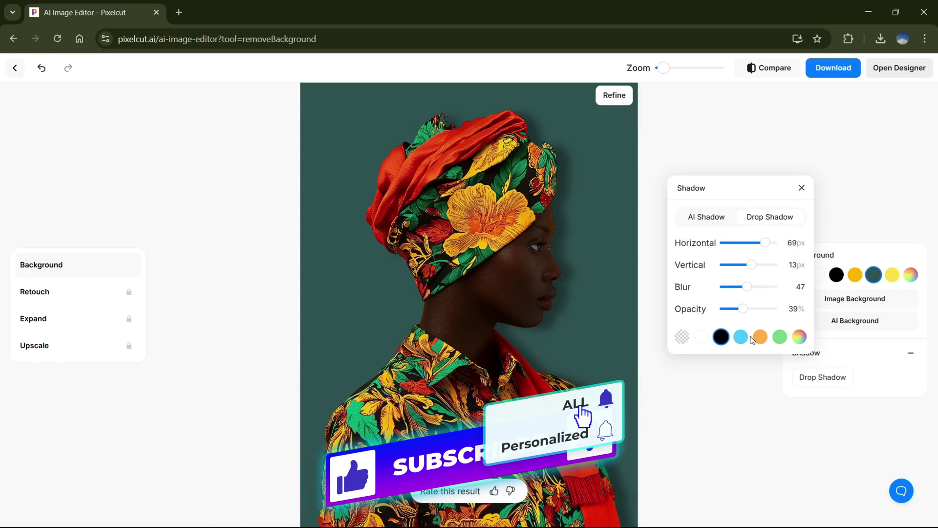
left_click(855, 276)
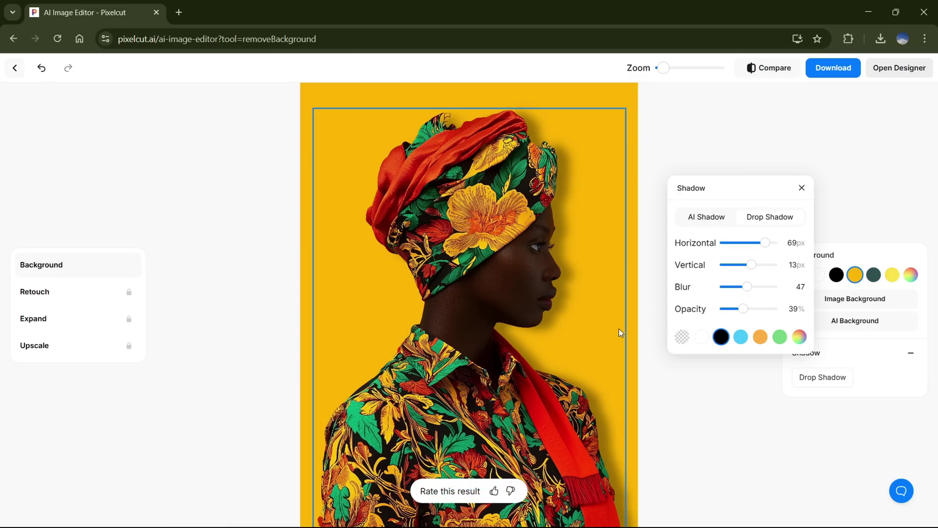